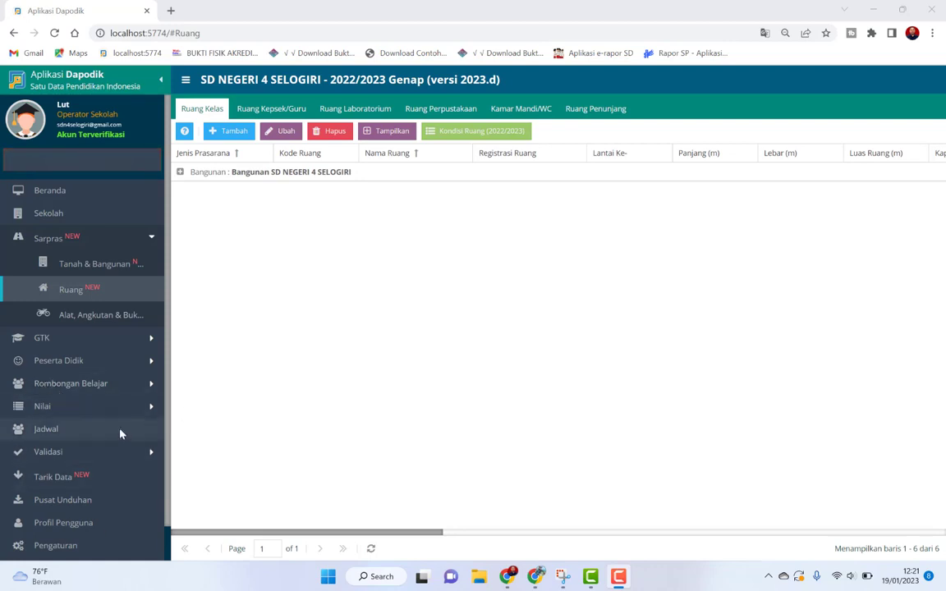
# Check the school's local validation results (Validasi Lokal) and open its Sanitasi (2022/2023 Genap) details.
pyautogui.click(112, 452)
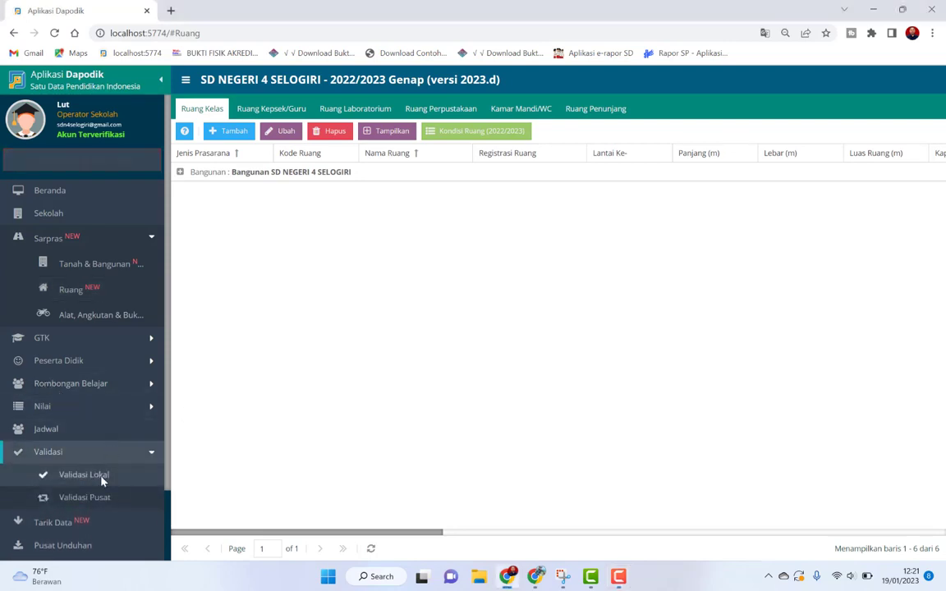
pyautogui.click(101, 477)
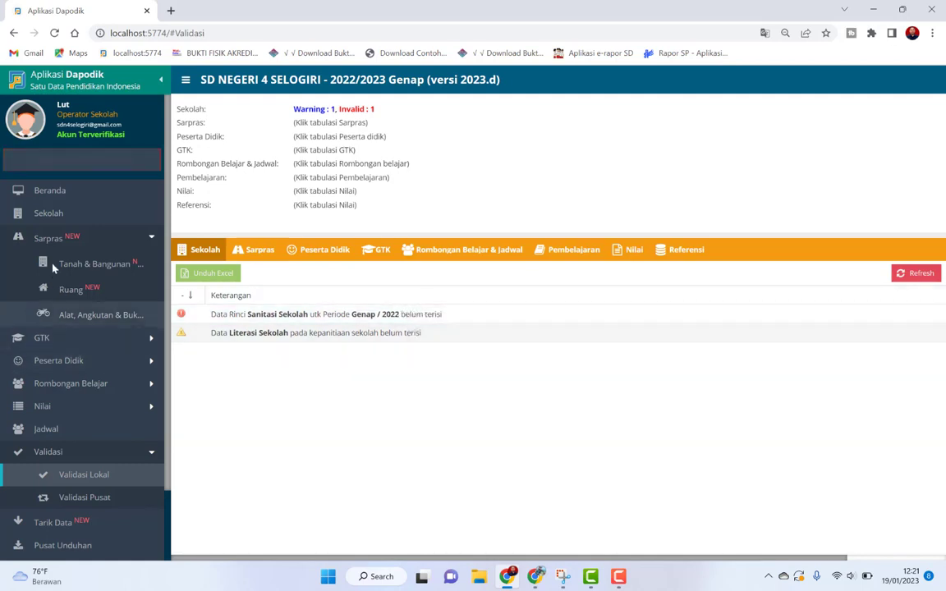
pyautogui.click(78, 213)
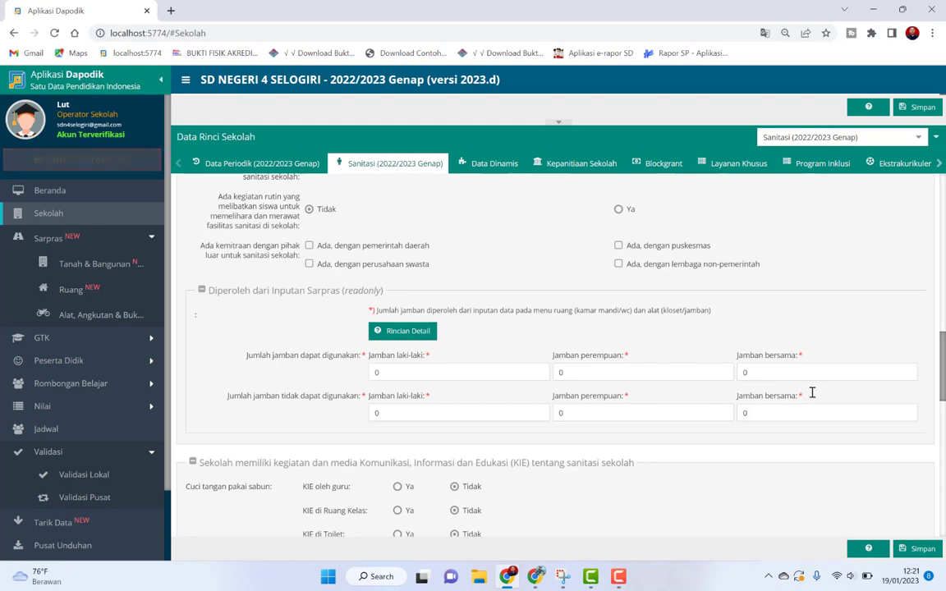
# In the sanitation form, set Sumber air to Sumur terlindungi and Sumber air minum to Disediakan oleh sekolah.
pyautogui.moveTo(941, 389); pyautogui.dragTo(942, 172)
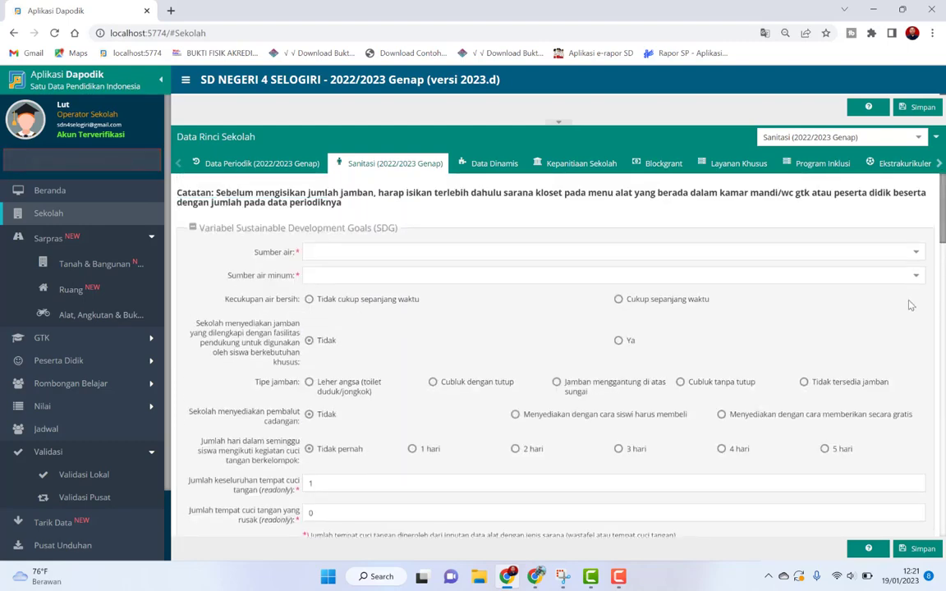
pyautogui.click(912, 253)
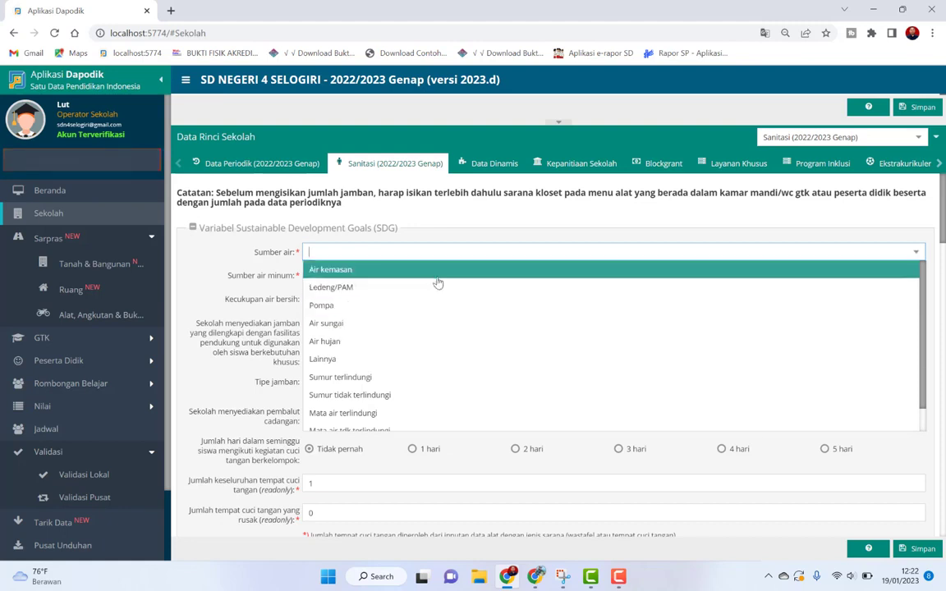
pyautogui.click(402, 382)
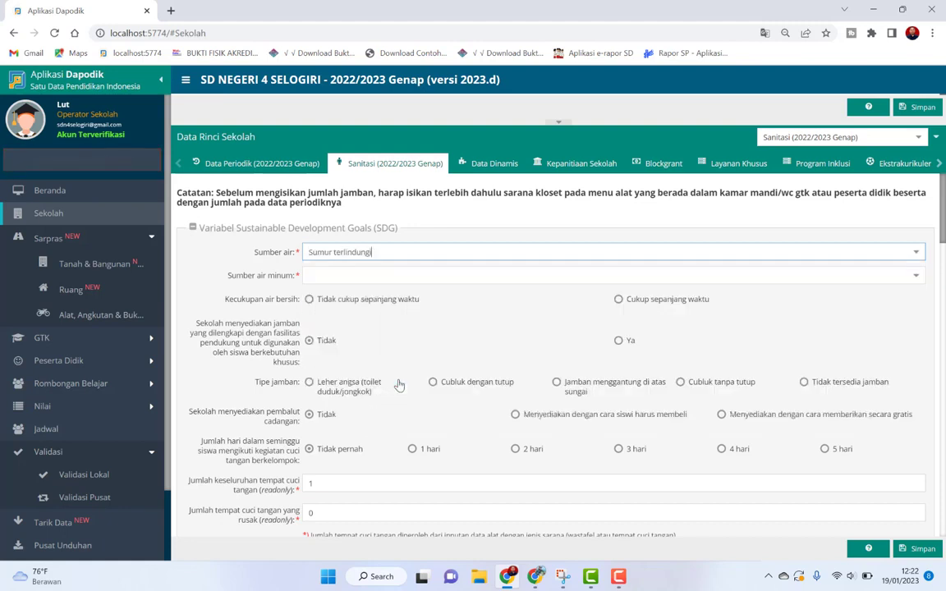
pyautogui.click(430, 275)
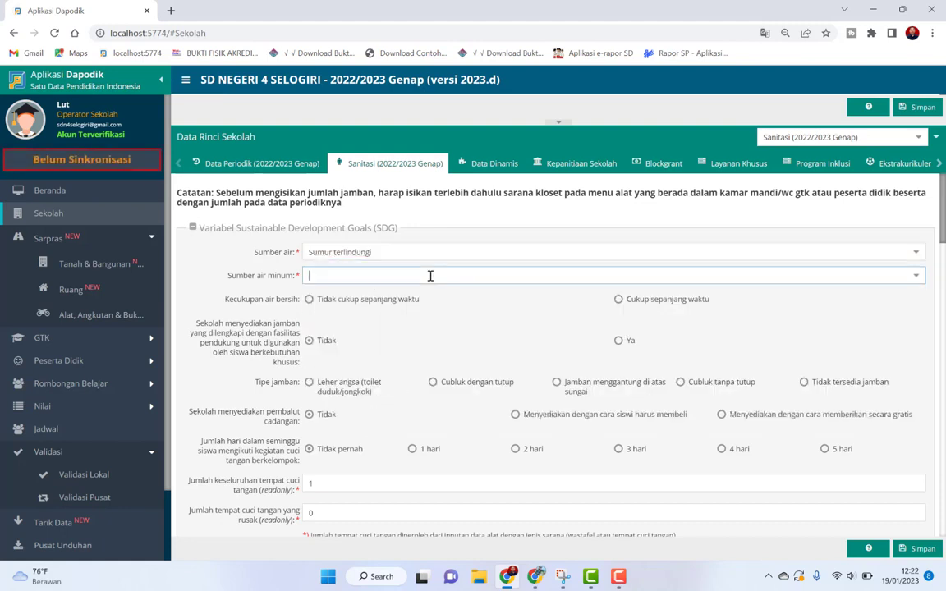
pyautogui.click(916, 278)
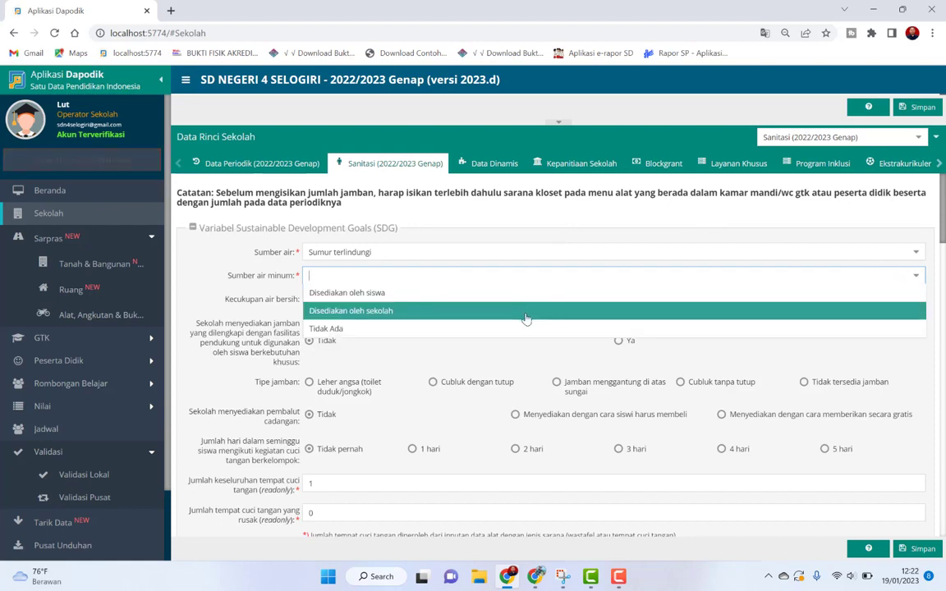
pyautogui.click(427, 330)
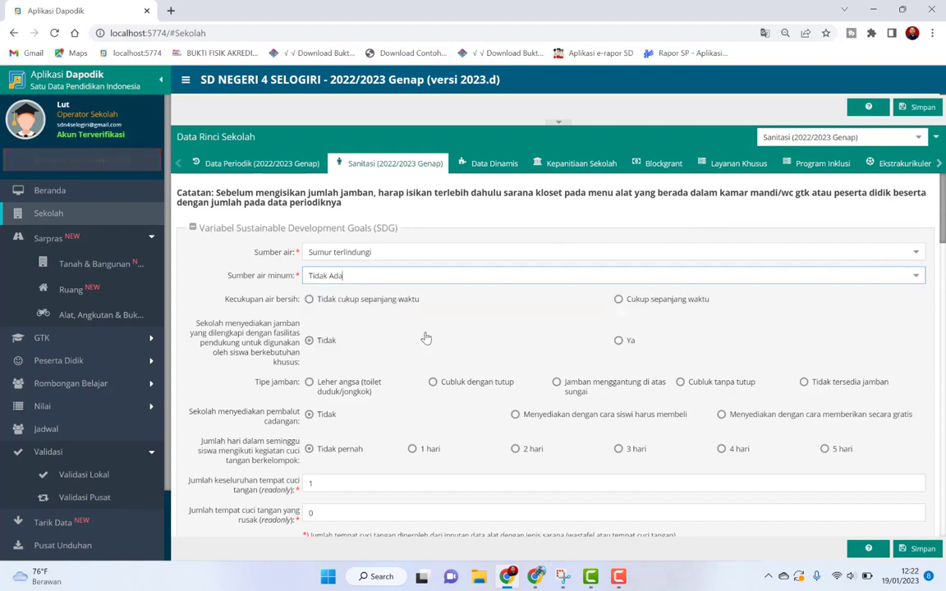
pyautogui.click(908, 279)
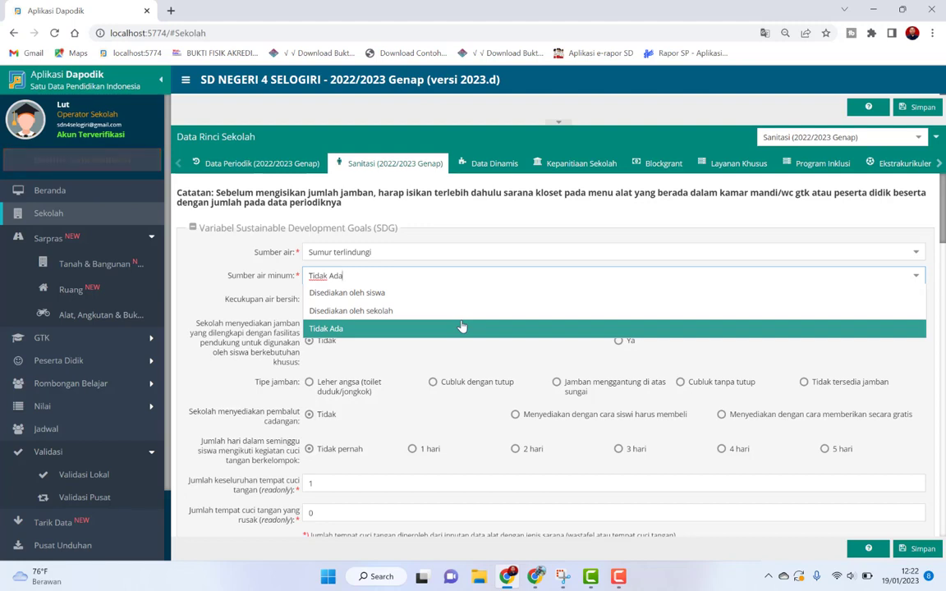
pyautogui.click(399, 312)
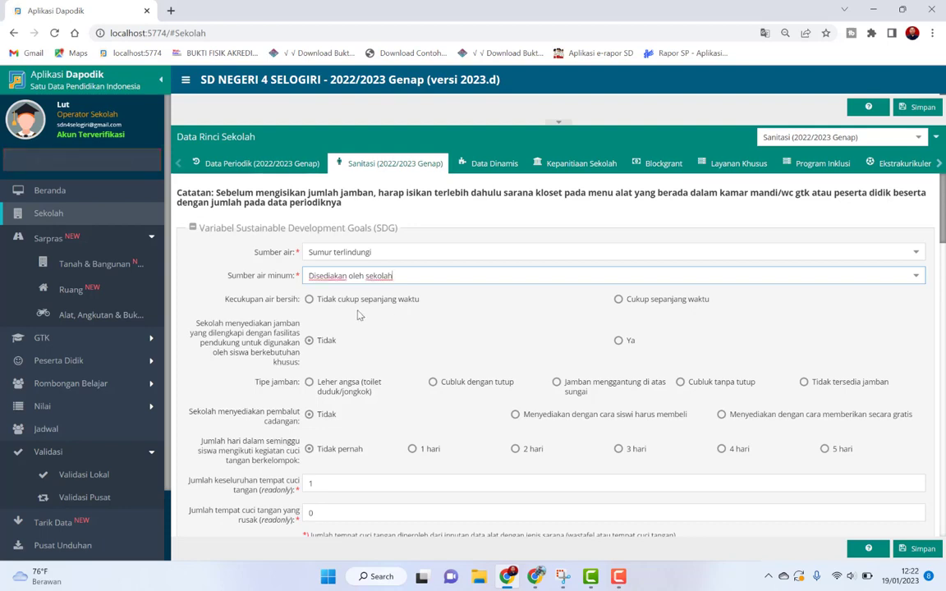
# Set clean water to Cukup sepanjang waktu, special-needs toilets to Ya, Tipe jamban to Leher angsa, and group handwashing to 1 hari.
pyautogui.click(618, 299)
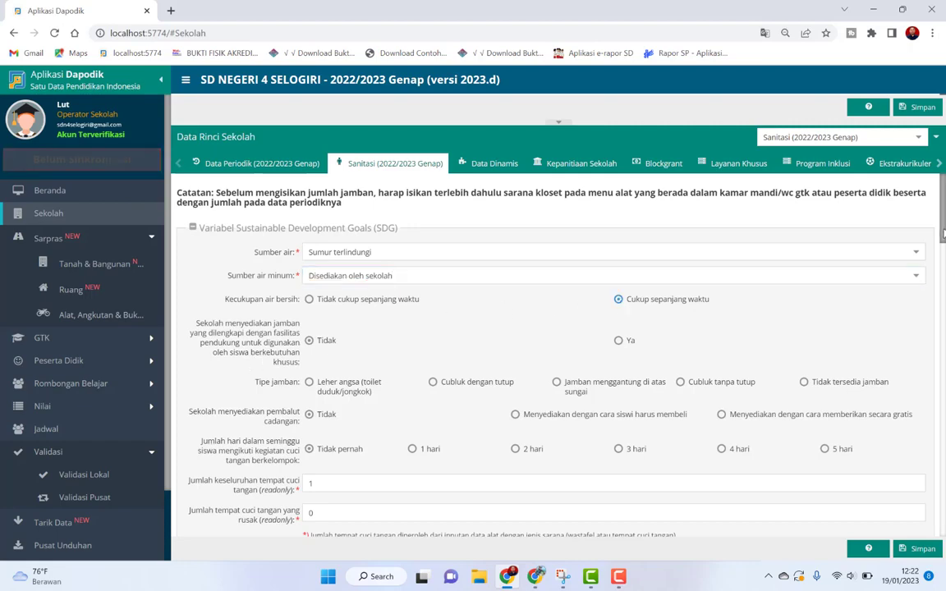
pyautogui.moveTo(943, 234); pyautogui.dragTo(943, 255)
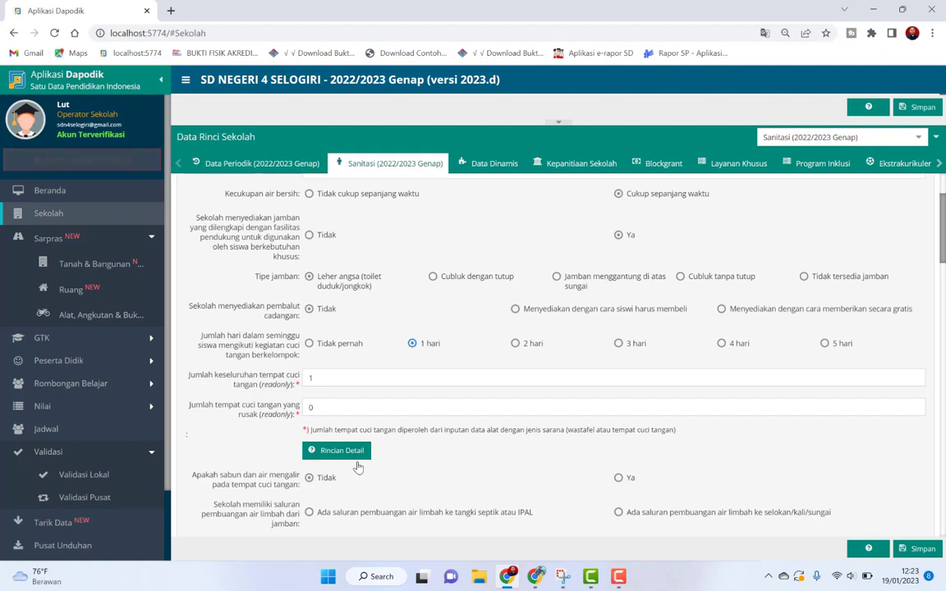
# Open the Alat equipment list in the Sarpras section for Ruang Guru.
pyautogui.click(120, 320)
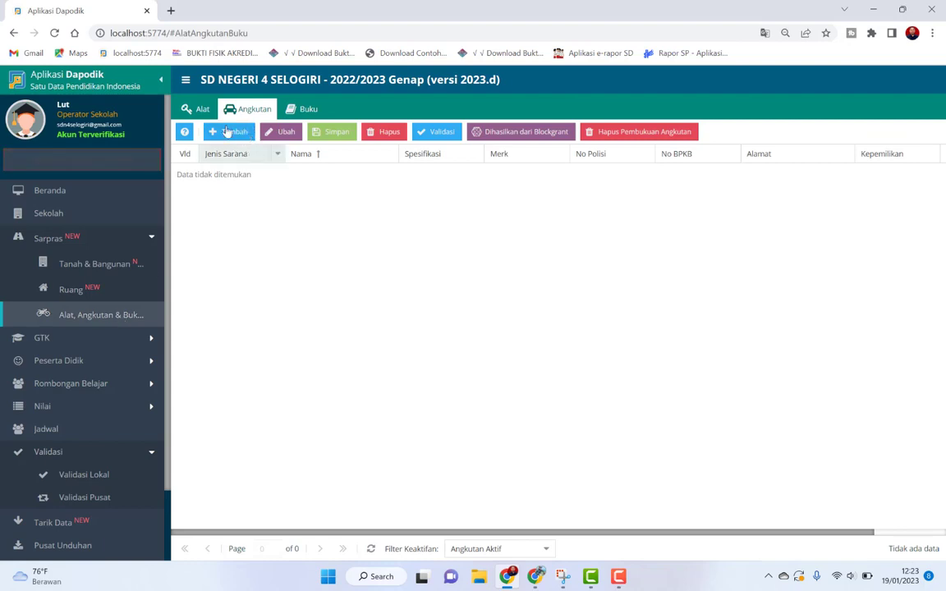
pyautogui.click(201, 110)
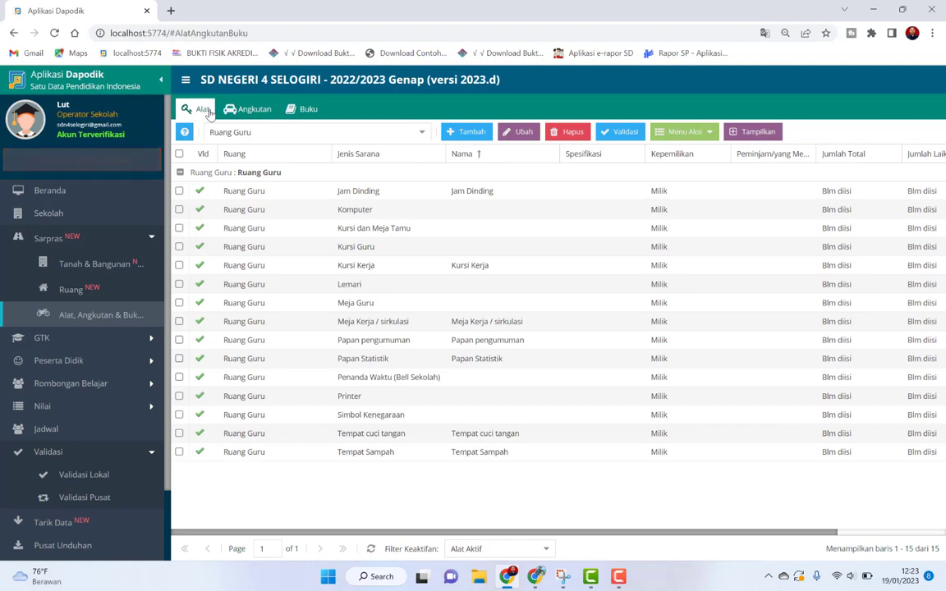
pyautogui.click(423, 132)
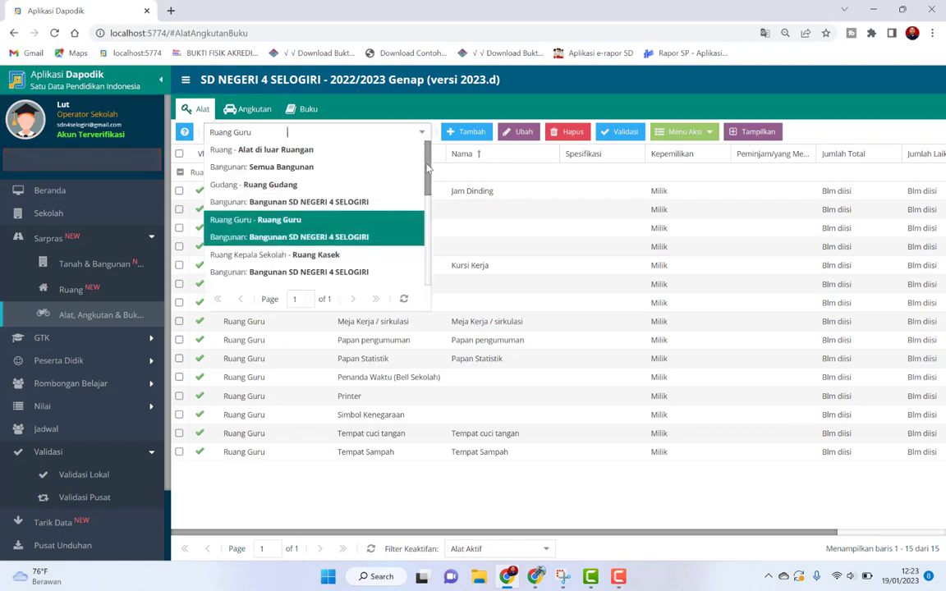
pyautogui.moveTo(427, 169); pyautogui.dragTo(426, 190)
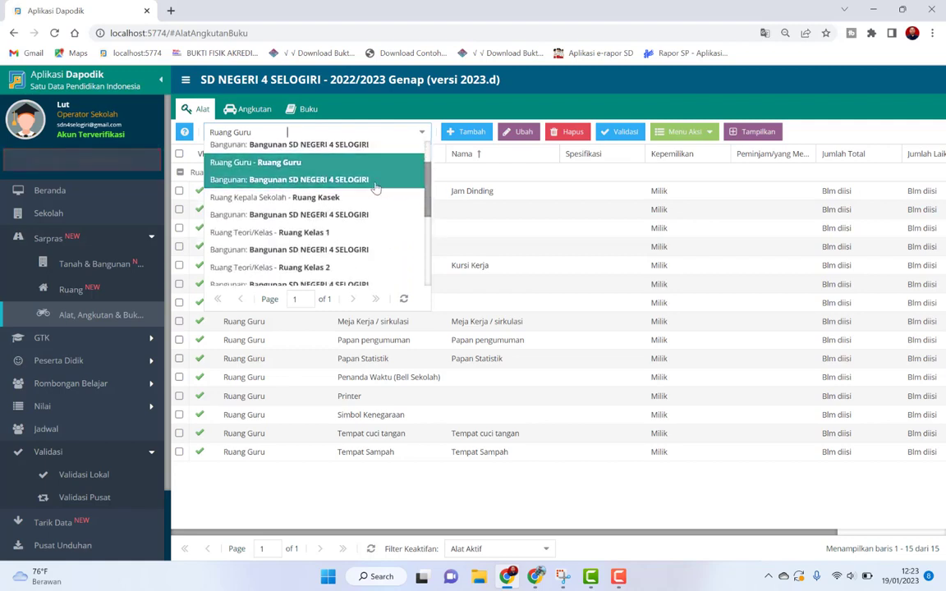
pyautogui.click(325, 180)
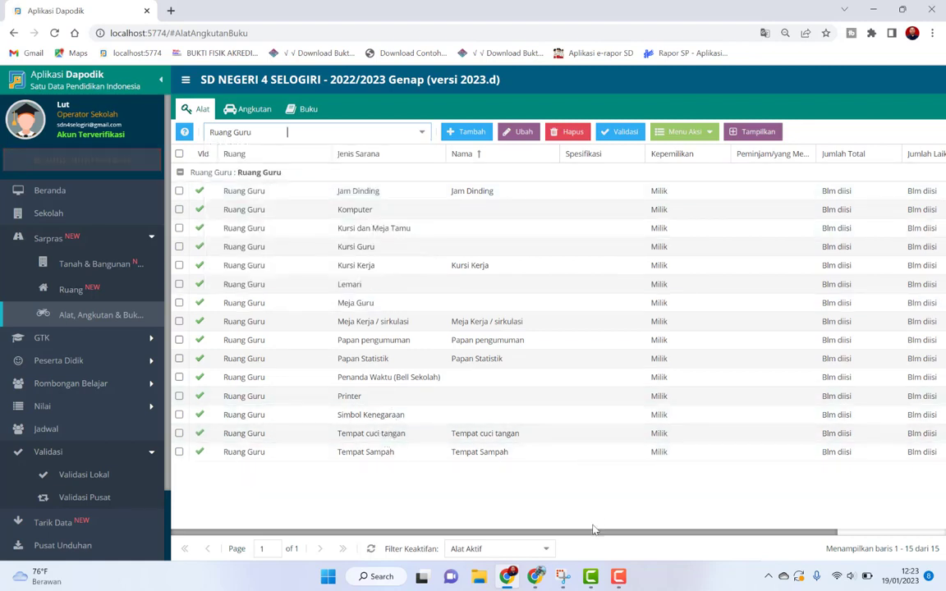
# Set Jumlah laik to 1 in the 2022/2023 periodic data of Ruang Guru's Tempat cuci tangan and save it.
pyautogui.moveTo(591, 533); pyautogui.dragTo(728, 533)
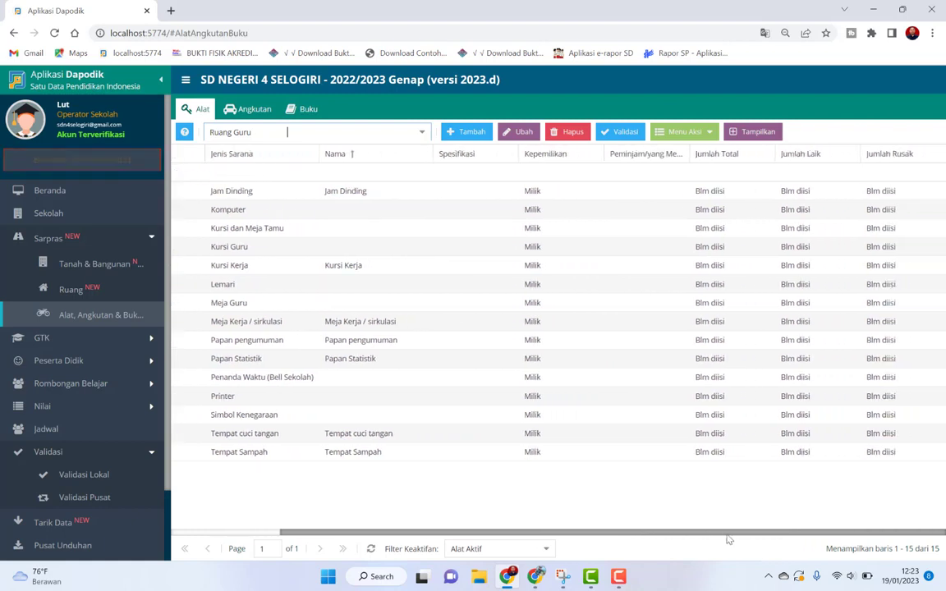
pyautogui.click(795, 434)
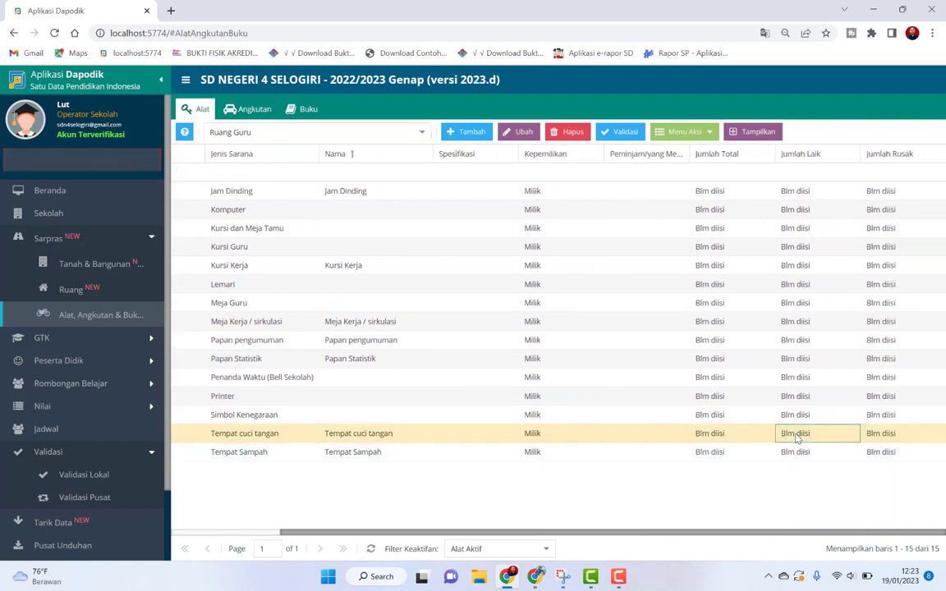
pyautogui.click(683, 132)
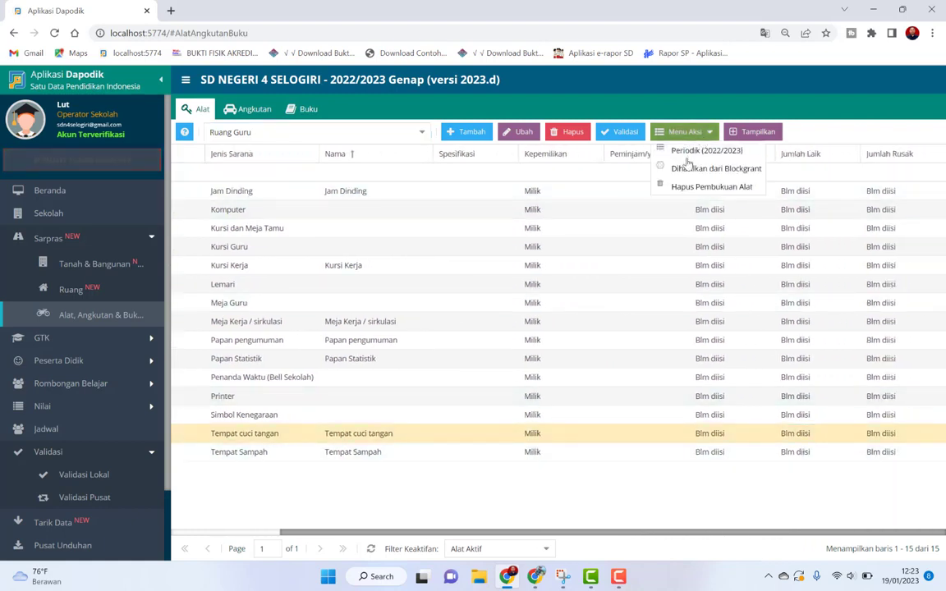
pyautogui.click(694, 151)
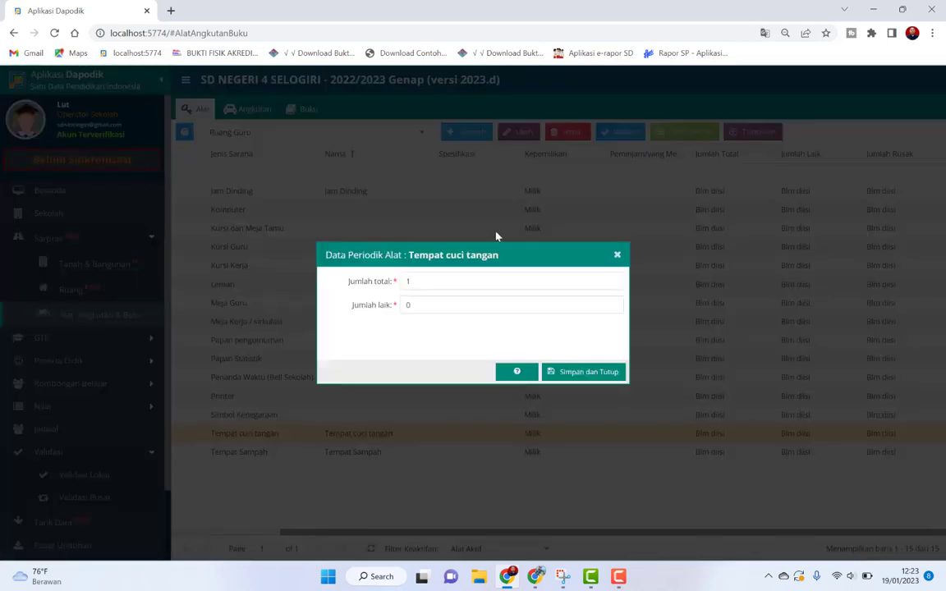
pyautogui.click(428, 305)
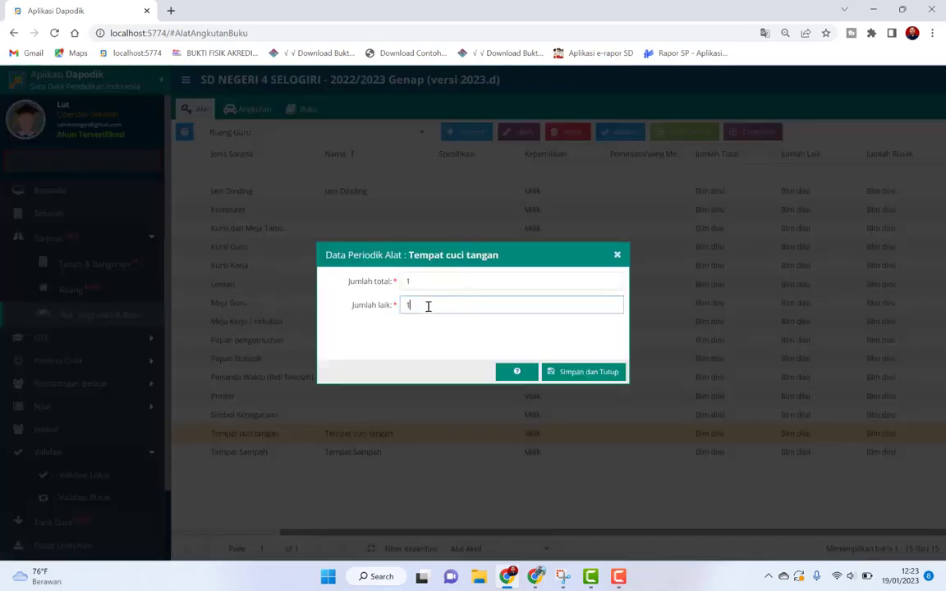
pyautogui.click(584, 373)
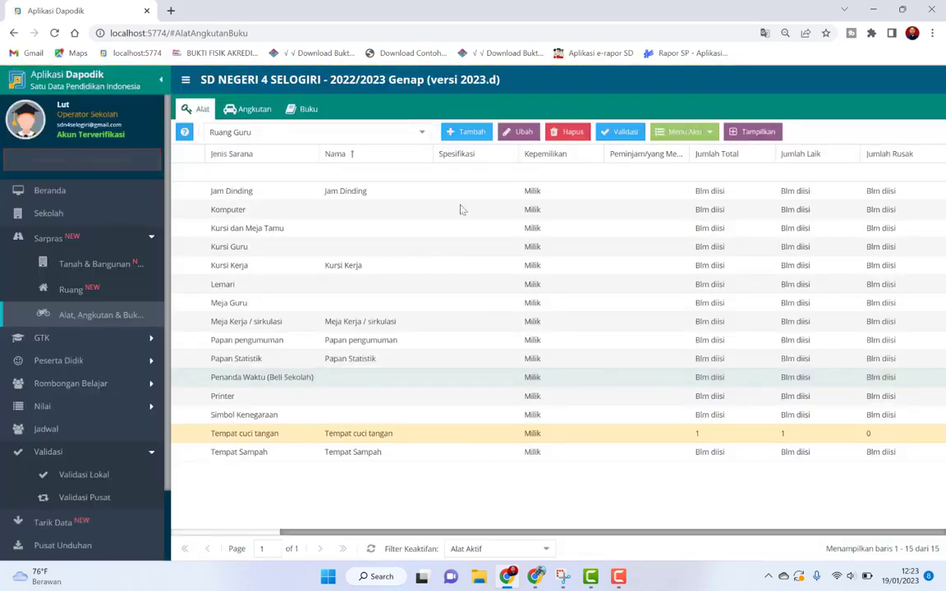
# Examine the equipment list of Ruang Kasek for a Tempat cuci tangan entry.
pyautogui.click(421, 131)
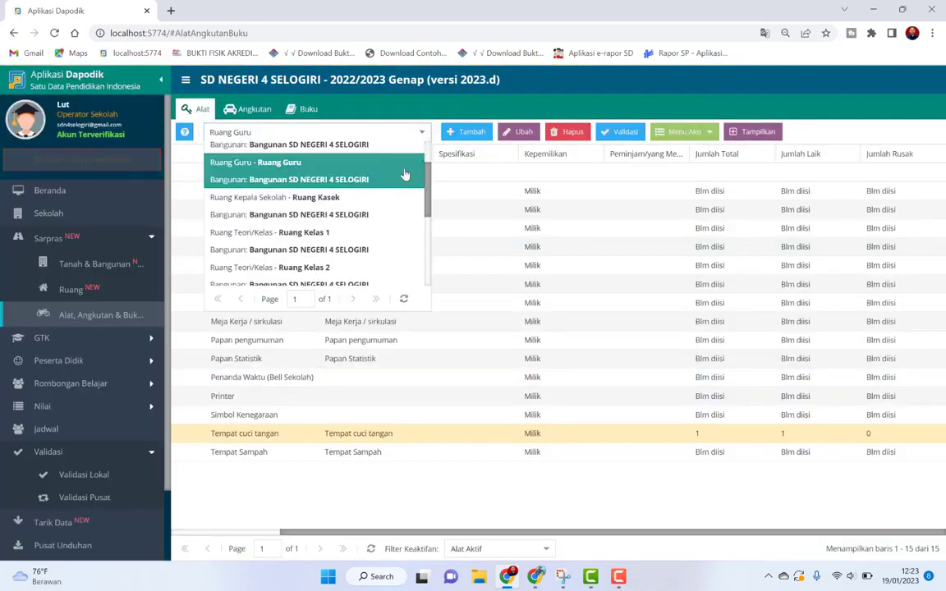
pyautogui.click(387, 201)
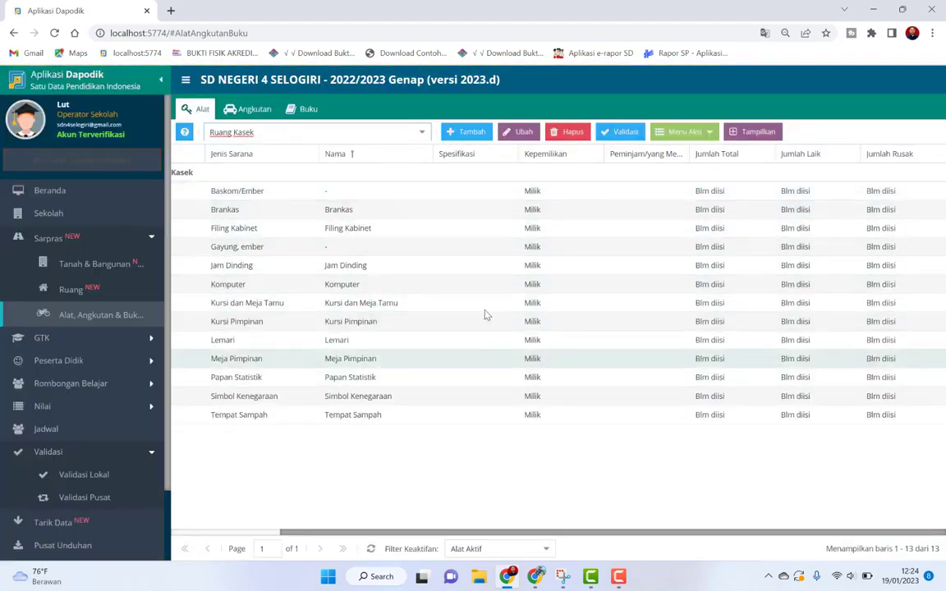
pyautogui.click(458, 135)
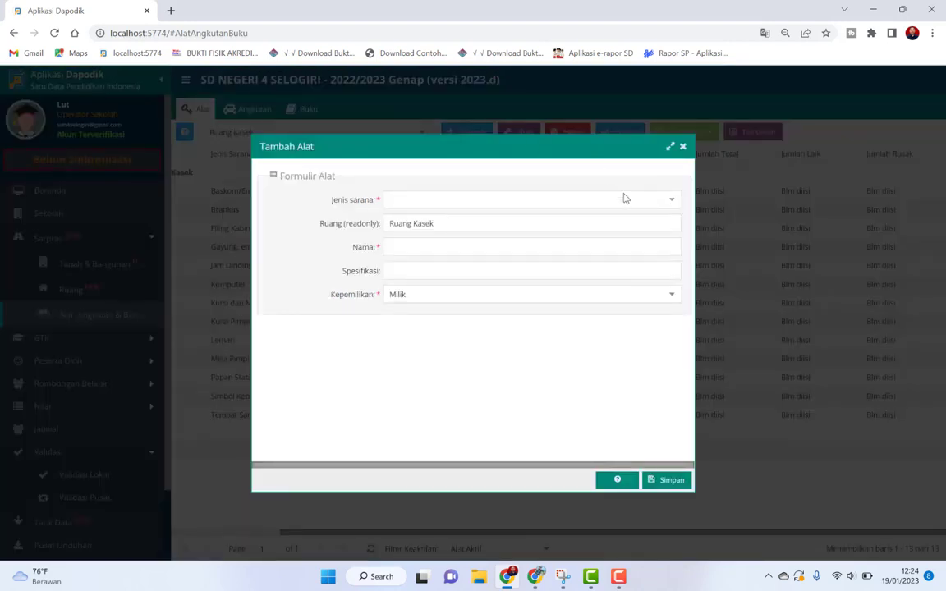
pyautogui.click(672, 202)
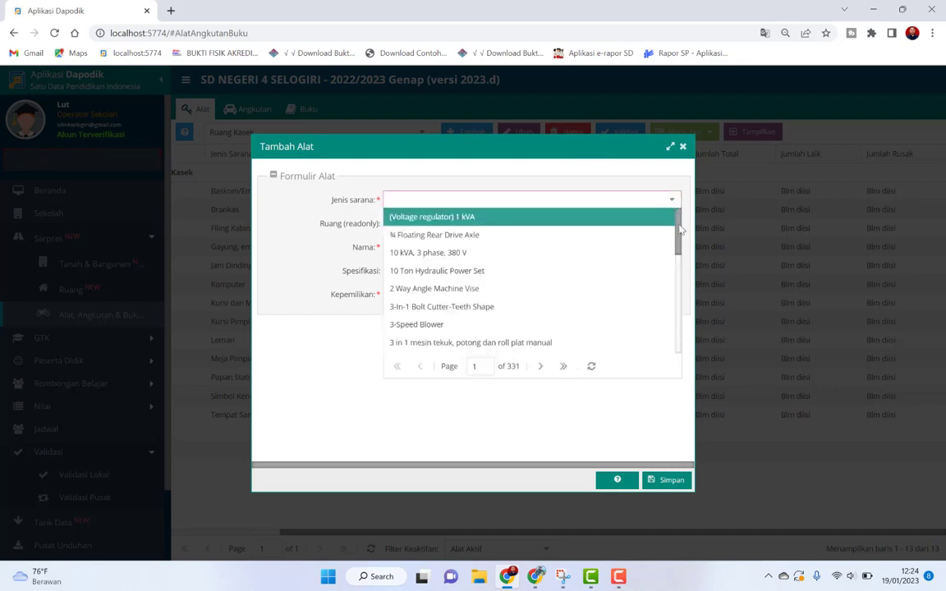
pyautogui.moveTo(678, 255); pyautogui.dragTo(661, 353)
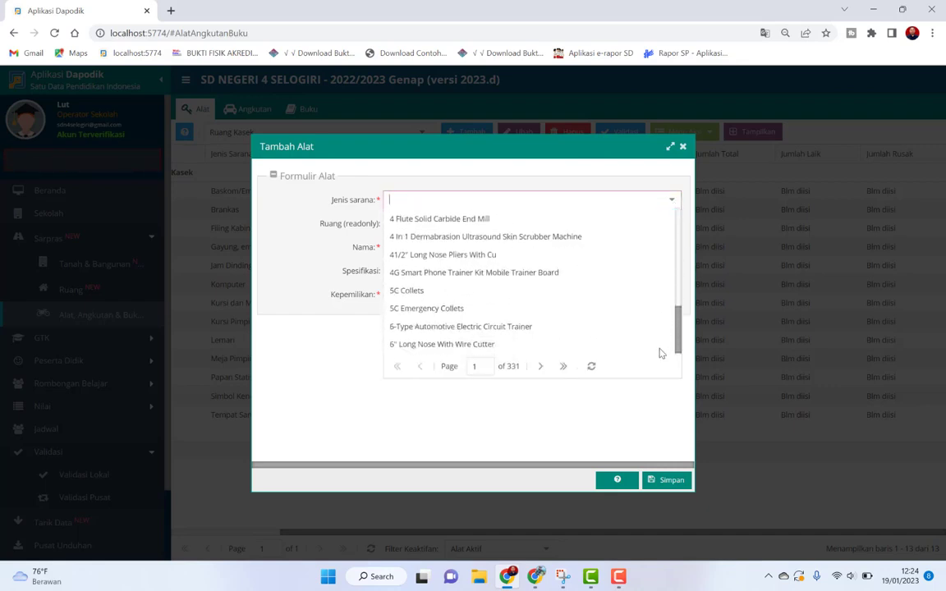
pyautogui.click(683, 148)
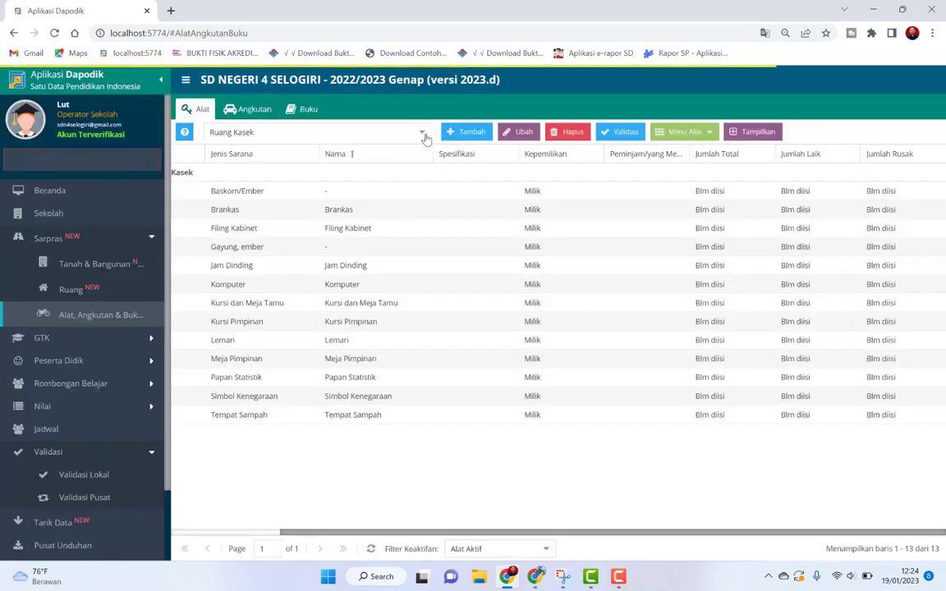
# Review the Tempat cuci tangan quantities in the equipment list of Ruang Kelas 1.
pyautogui.click(423, 132)
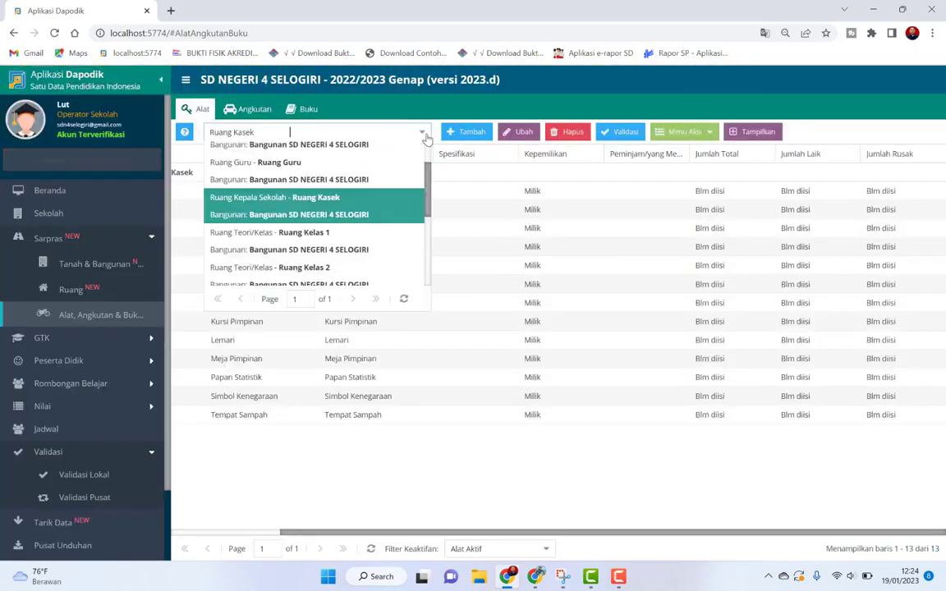
pyautogui.click(382, 247)
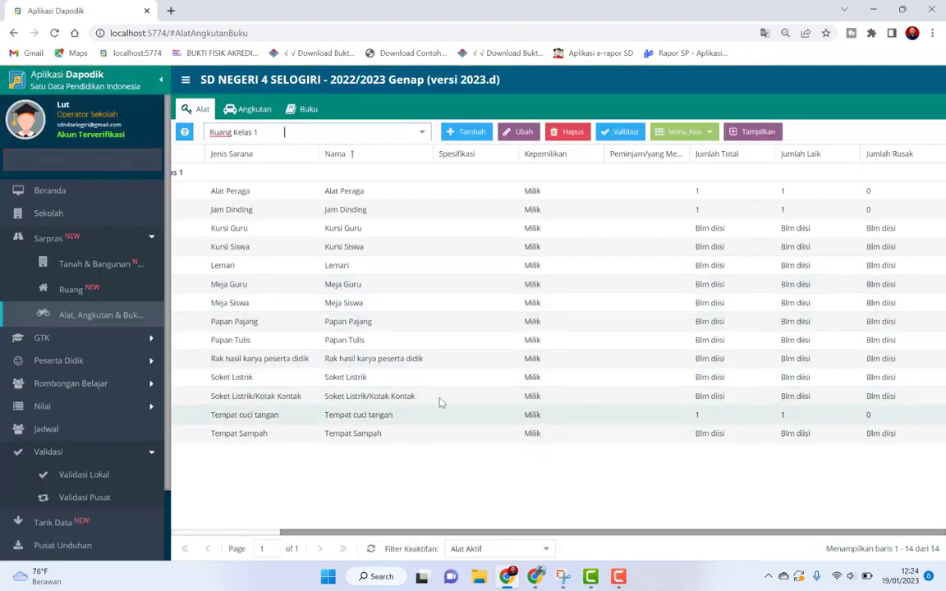
# Set Jumlah laik to 1 in the 2022/2023 periodic data of Ruang Kelas 2's Tempat cuci tangan and save it.
pyautogui.click(422, 133)
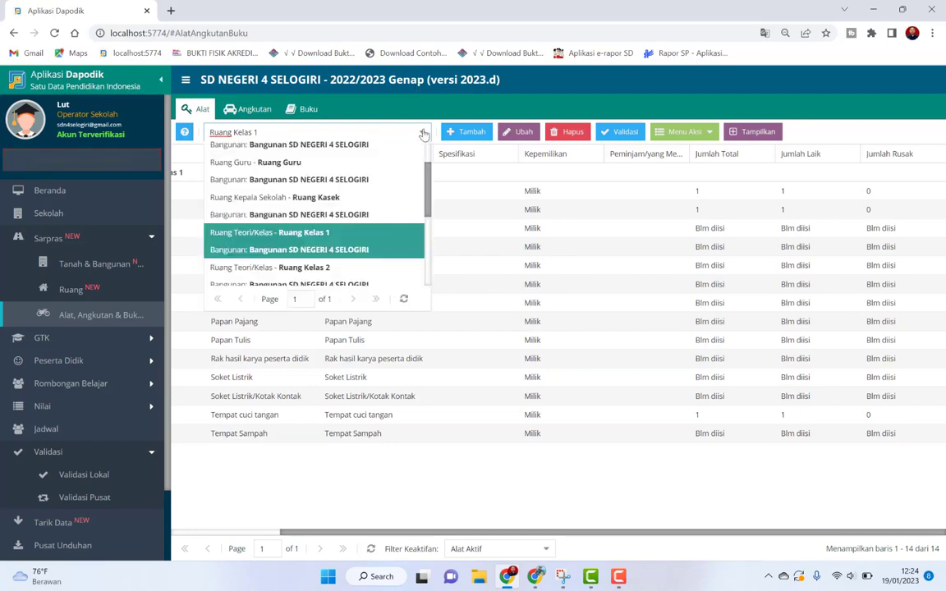
pyautogui.click(376, 269)
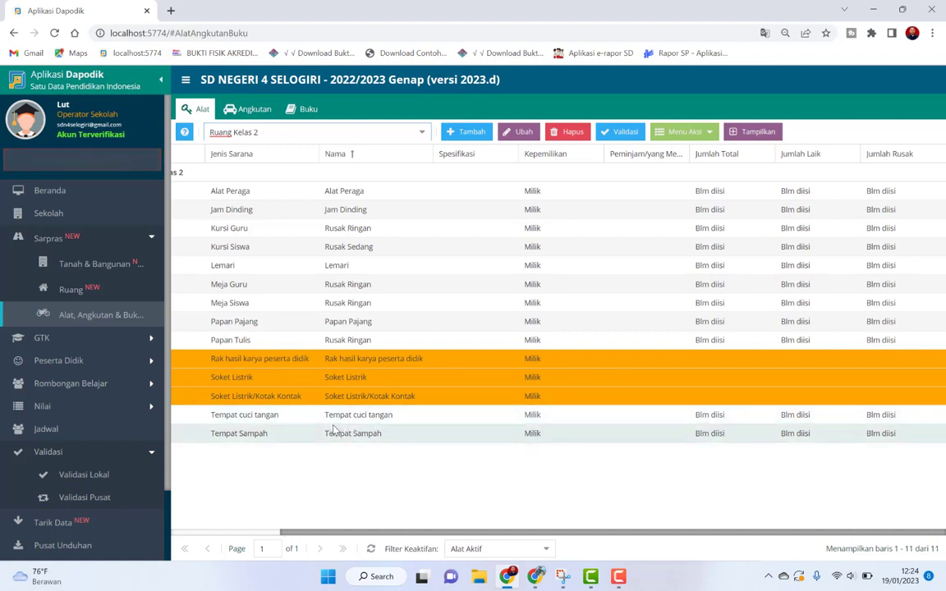
pyautogui.click(487, 419)
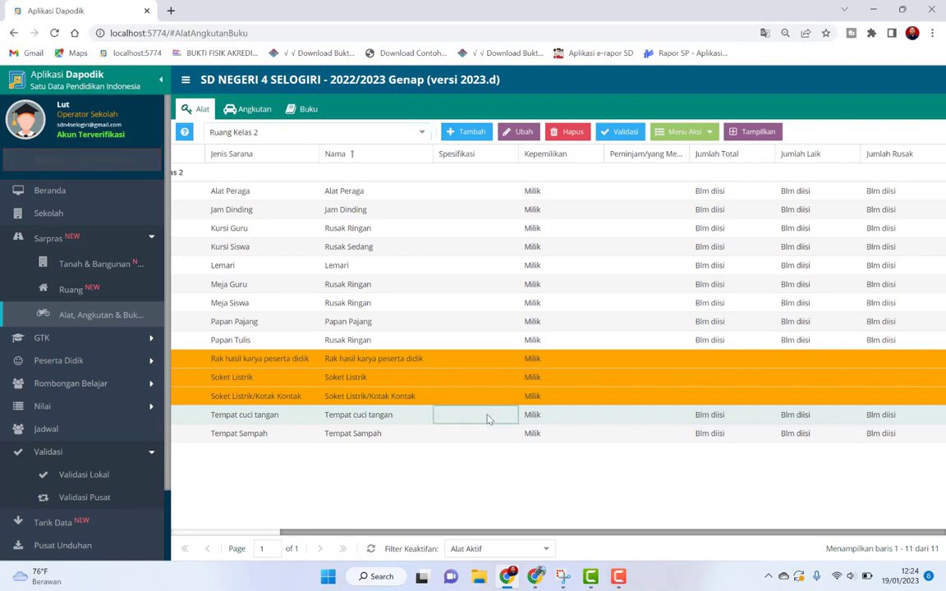
pyautogui.click(684, 132)
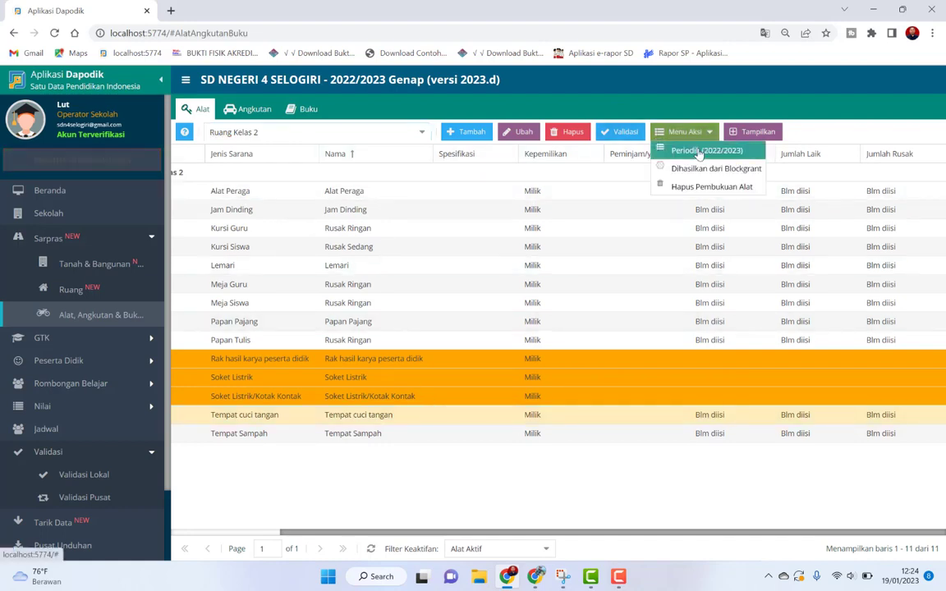
pyautogui.click(698, 152)
pyautogui.click(445, 308)
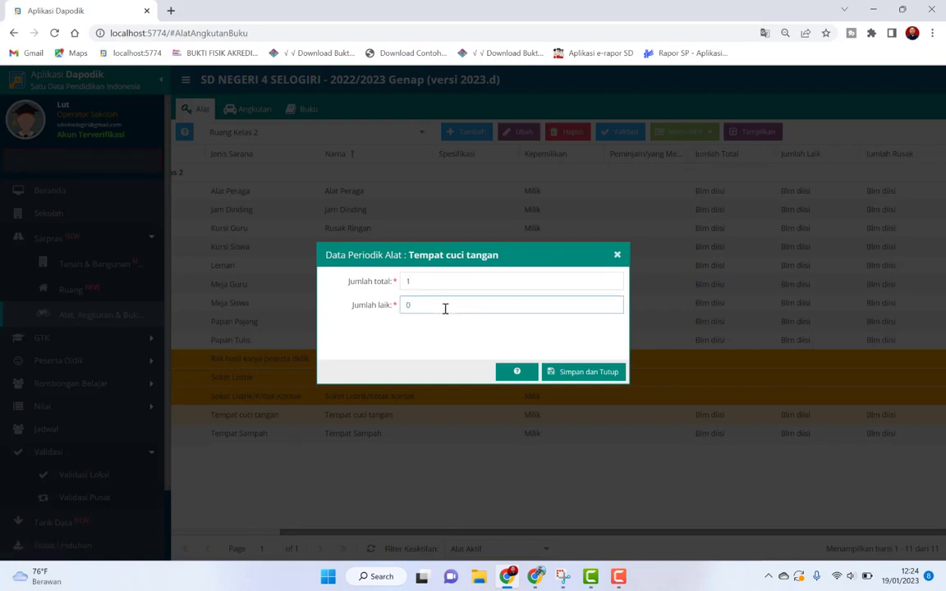
pyautogui.press('BackSpace')
pyautogui.write('1')
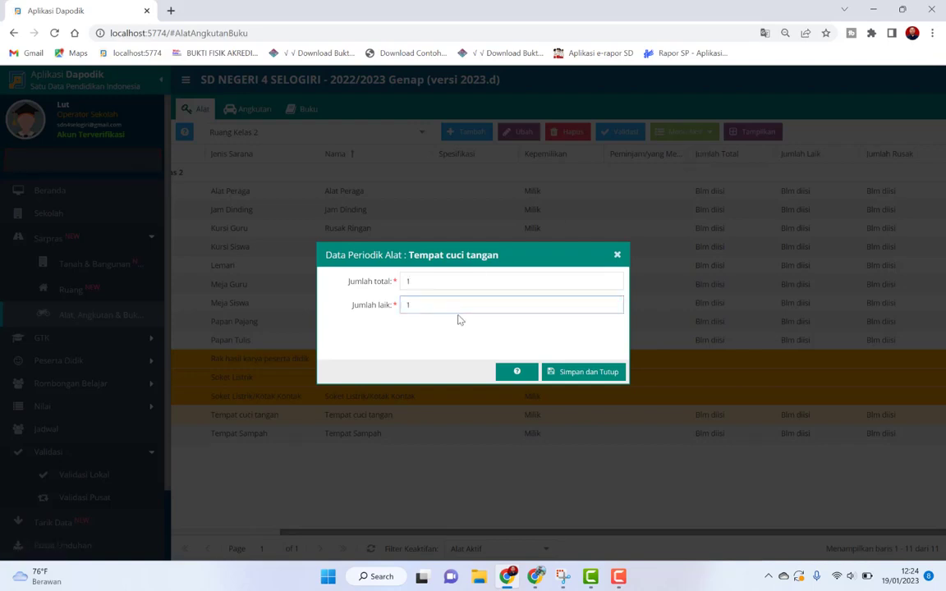
pyautogui.click(586, 374)
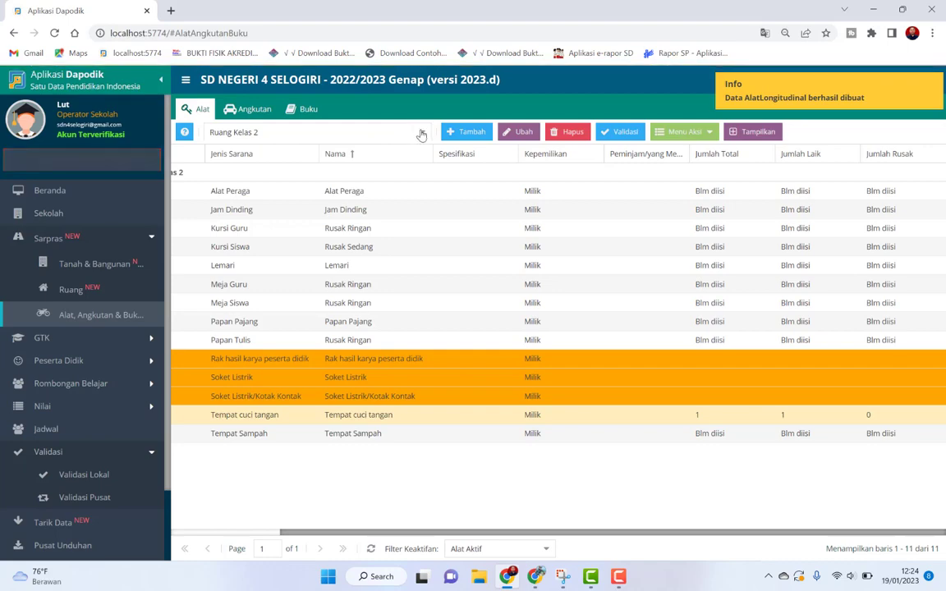
# Set Jumlah laik to 1 in the 2022/2023 periodic data of Ruang Kelas 3's Tempat cuci tangan and save it.
pyautogui.click(421, 134)
pyautogui.scroll(-1, 429, 235)
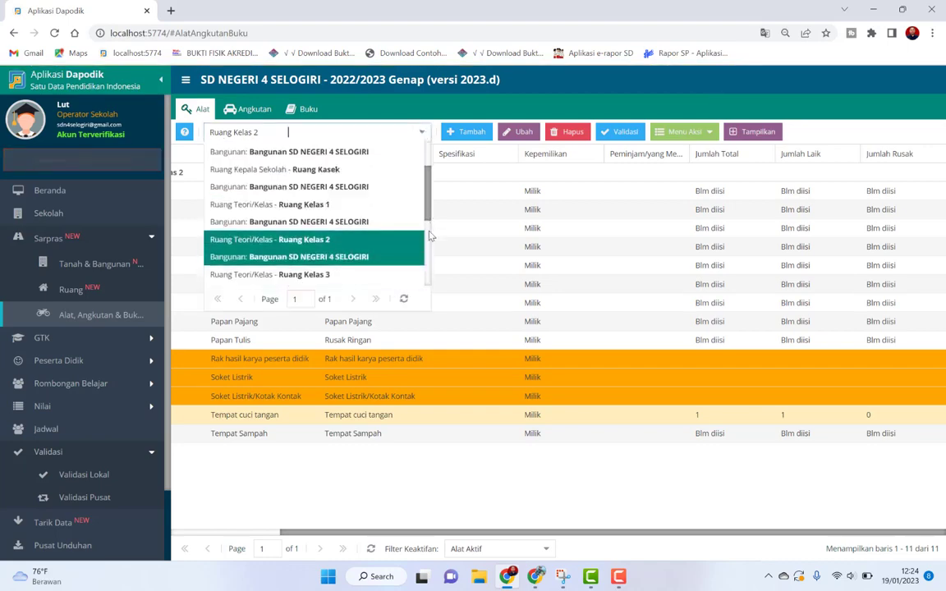
pyautogui.scroll(-1, 429, 235)
pyautogui.click(321, 219)
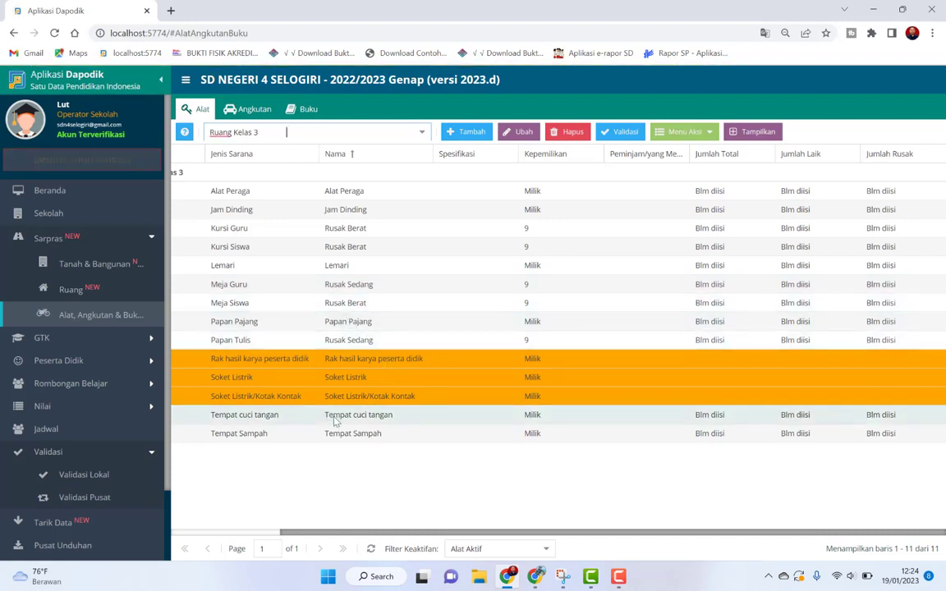
pyautogui.click(334, 420)
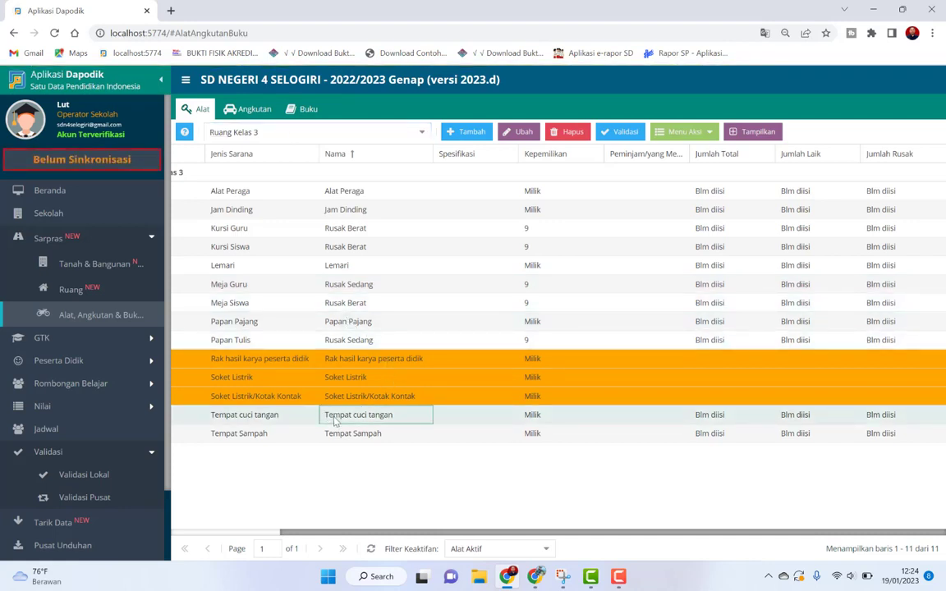
pyautogui.click(698, 136)
pyautogui.click(687, 154)
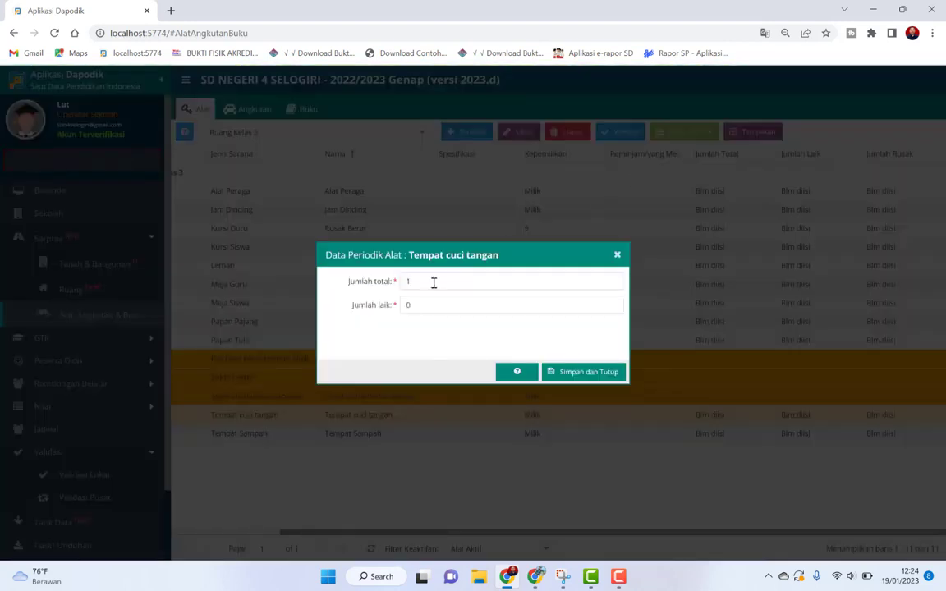
pyautogui.click(423, 310)
pyautogui.press('BackSpace')
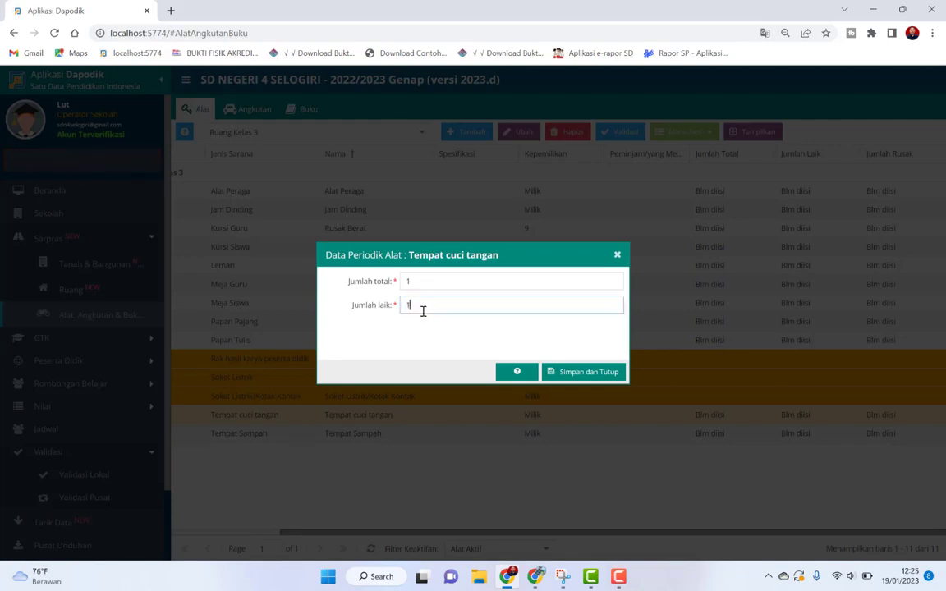
pyautogui.click(574, 373)
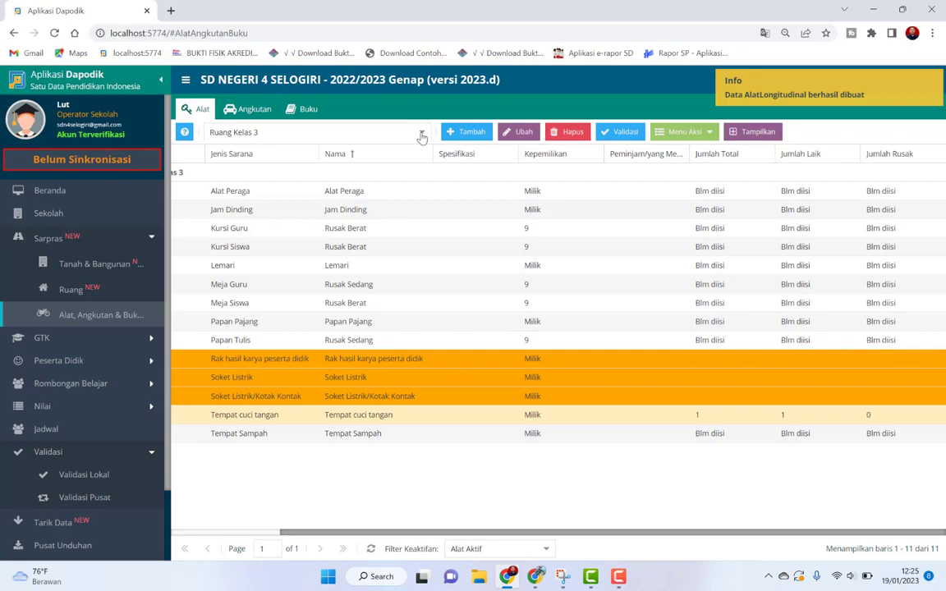
# Set Jumlah laik to 1 in the 2022/2023 periodic data of Ruang Kelas 4's Tempat cuci tangan and save it.
pyautogui.click(421, 133)
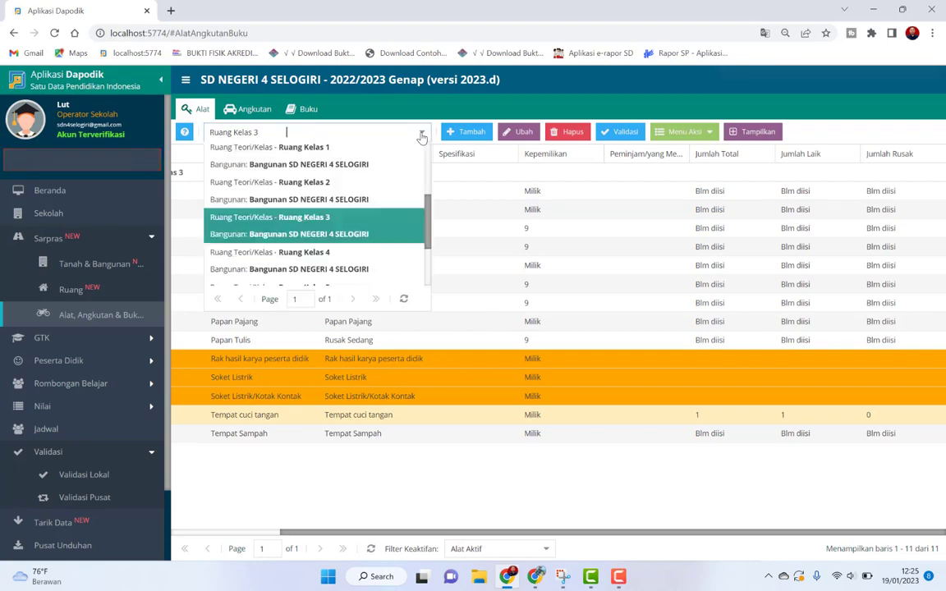
pyautogui.moveTo(427, 212); pyautogui.dragTo(427, 249)
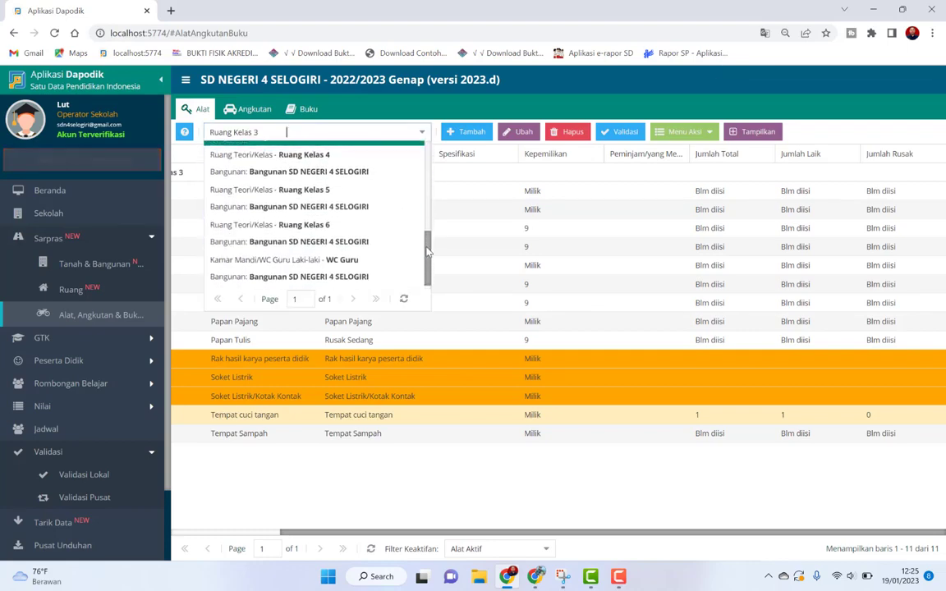
pyautogui.click(372, 171)
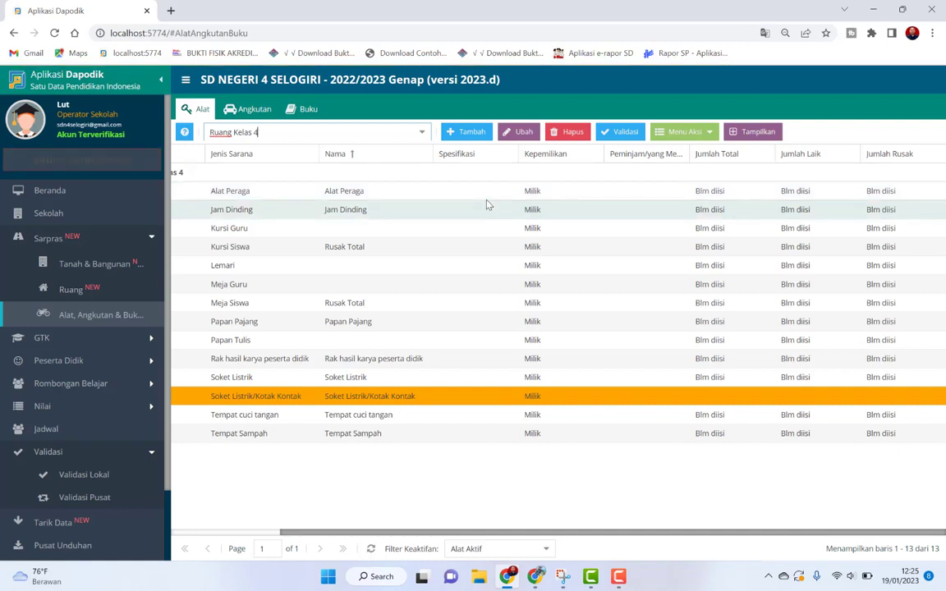
pyautogui.click(391, 416)
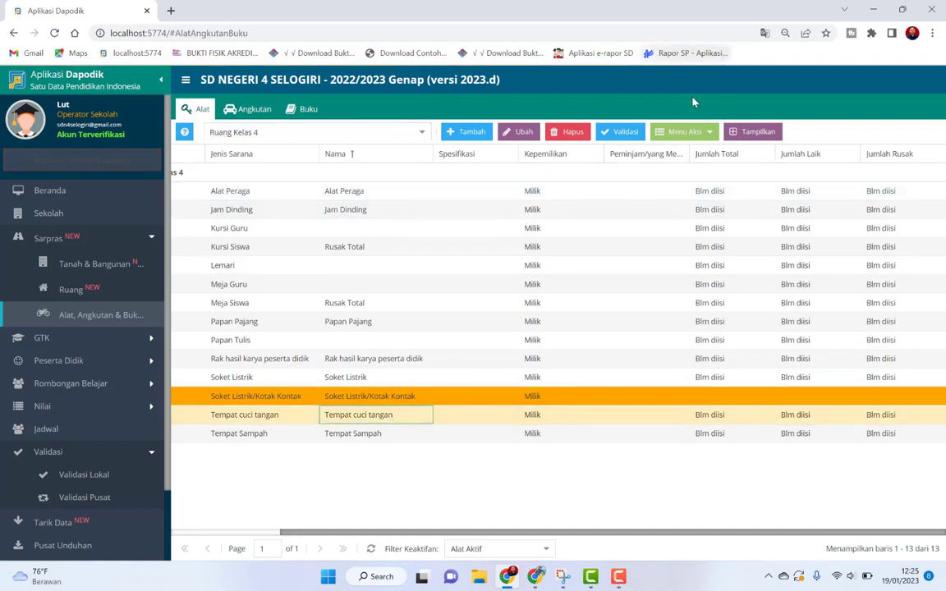
pyautogui.click(671, 138)
pyautogui.click(680, 151)
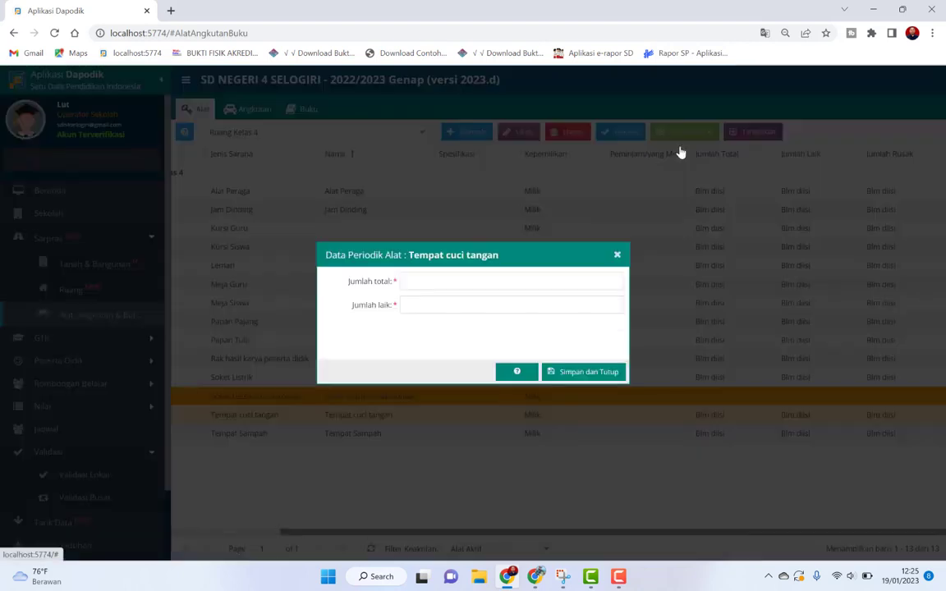
pyautogui.click(459, 305)
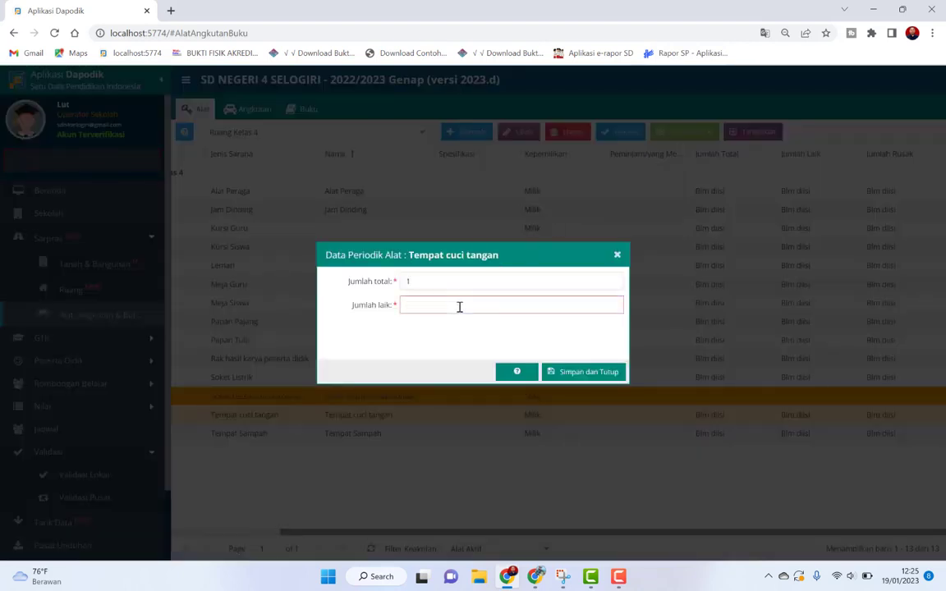
pyautogui.write('1')
pyautogui.click(577, 374)
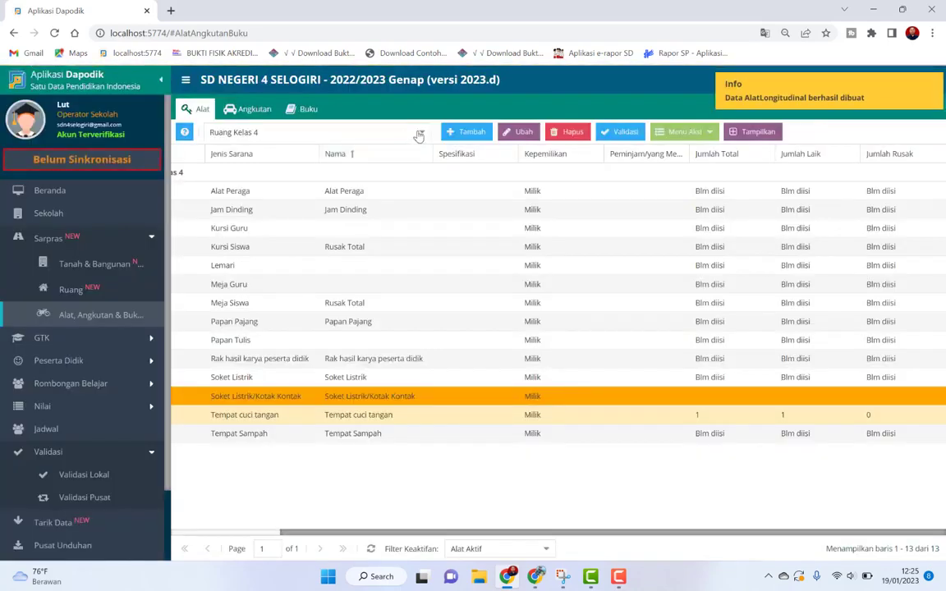
# Set Jumlah laik to 1 in the 2022/2023 periodic data of Ruang Kelas 5's Tempat cuci tangan and save it.
pyautogui.click(419, 134)
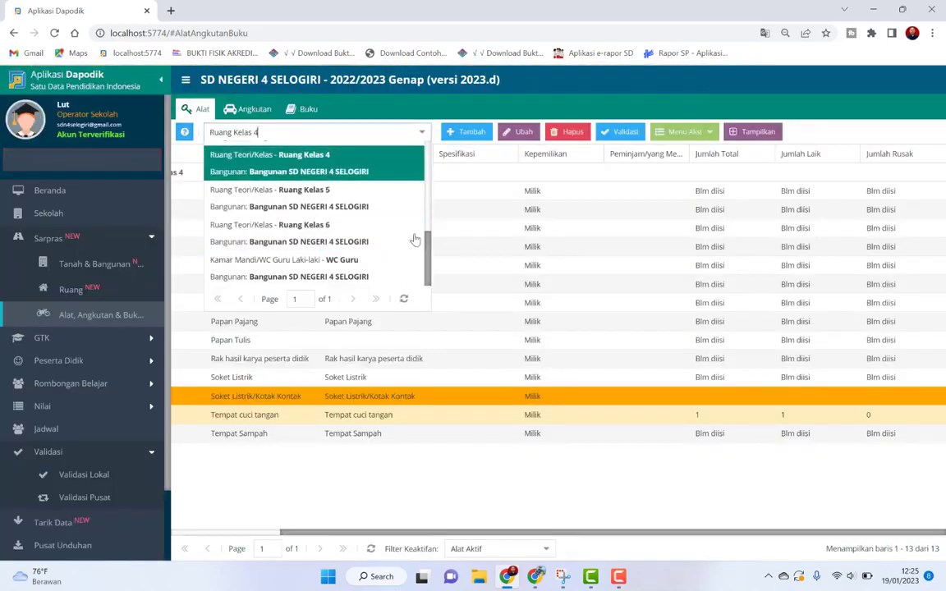
pyautogui.click(371, 206)
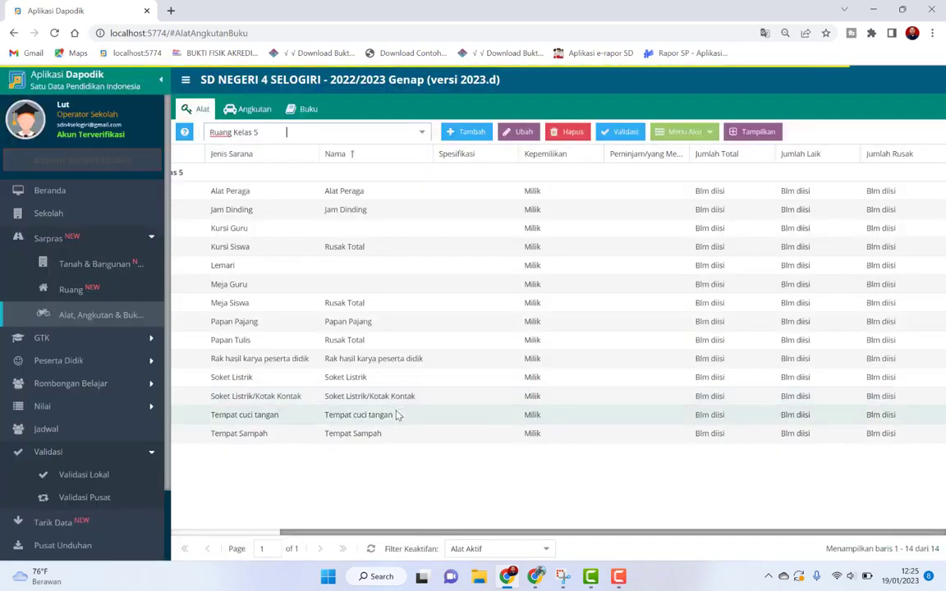
pyautogui.click(694, 132)
pyautogui.click(700, 151)
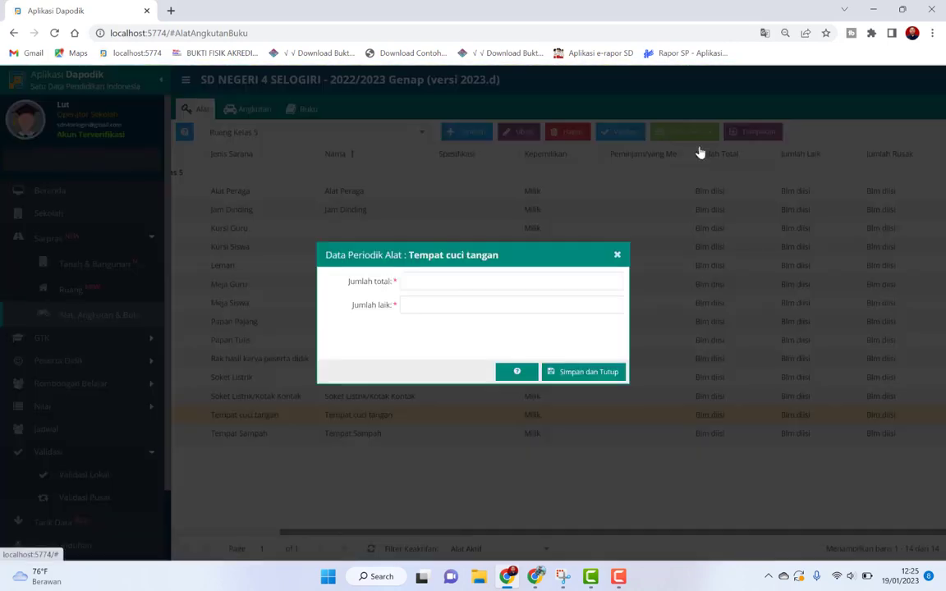
pyautogui.click(424, 303)
pyautogui.press('BackSpace')
pyautogui.write('1')
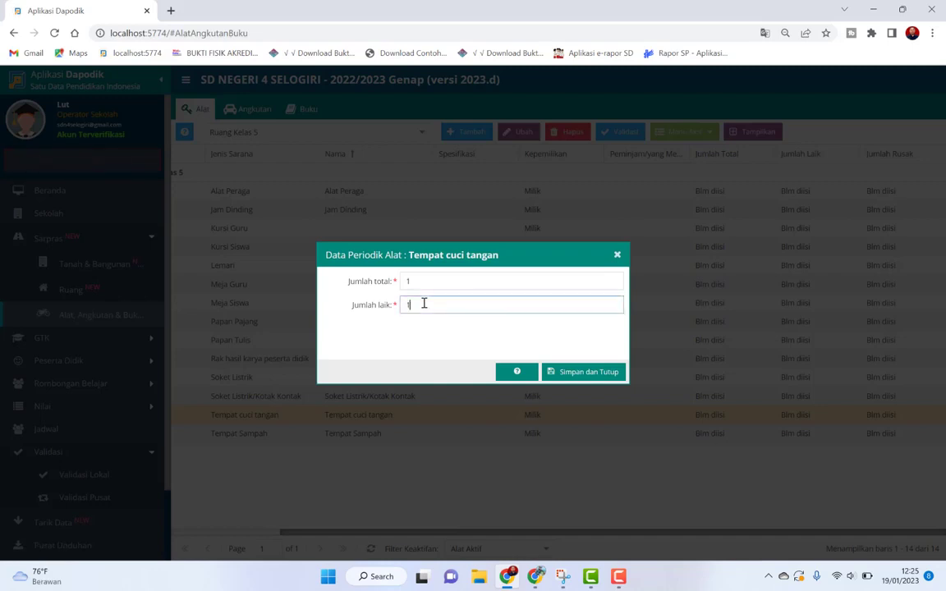
pyautogui.click(608, 373)
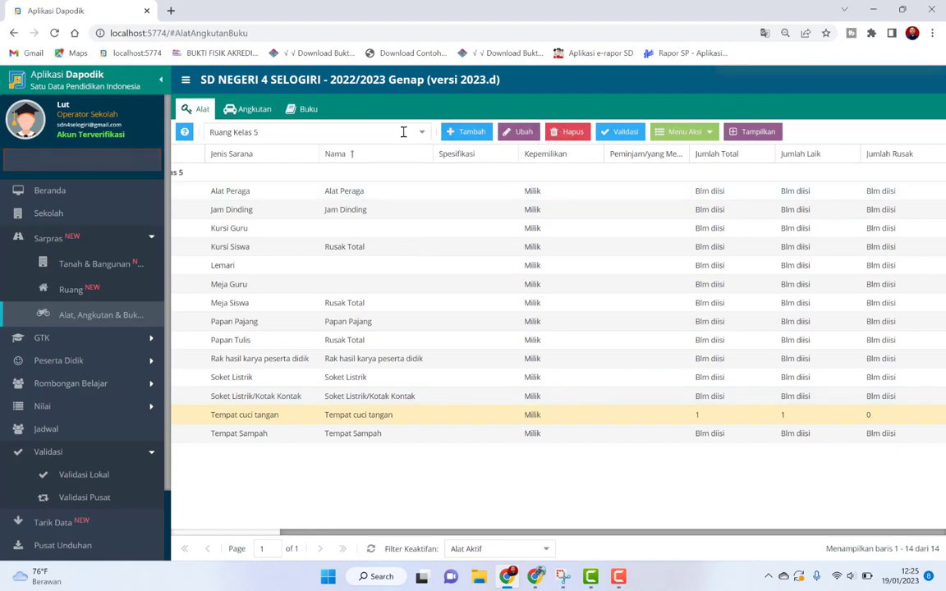
# Switch the Alat equipment list to Ruang Kelas 6.
pyautogui.click(422, 134)
pyautogui.click(422, 134)
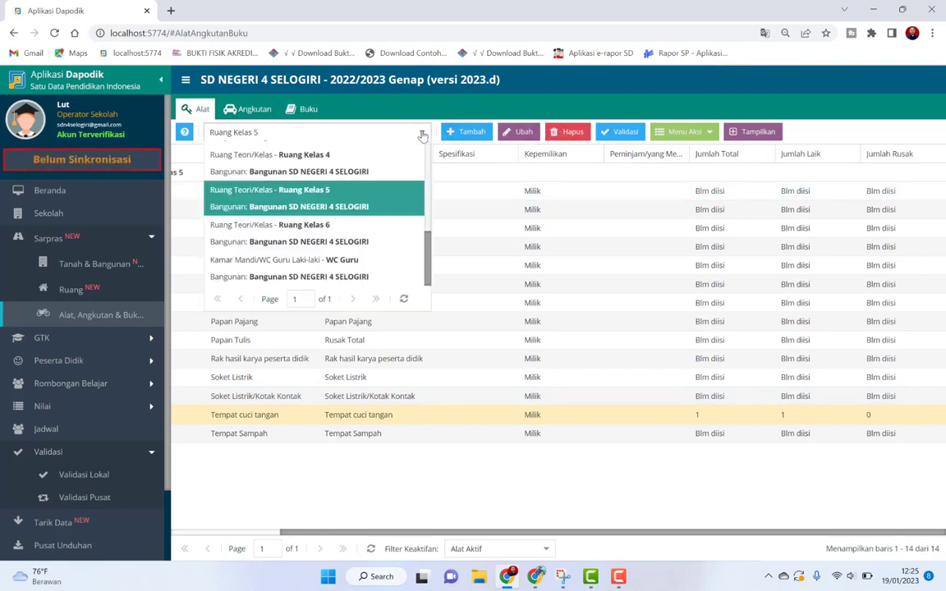
pyautogui.click(395, 239)
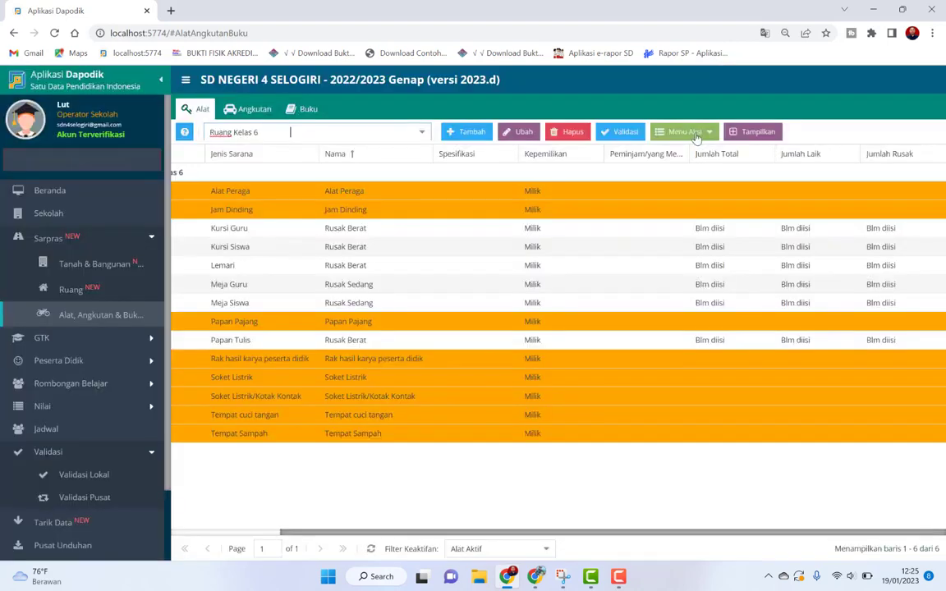
pyautogui.click(697, 134)
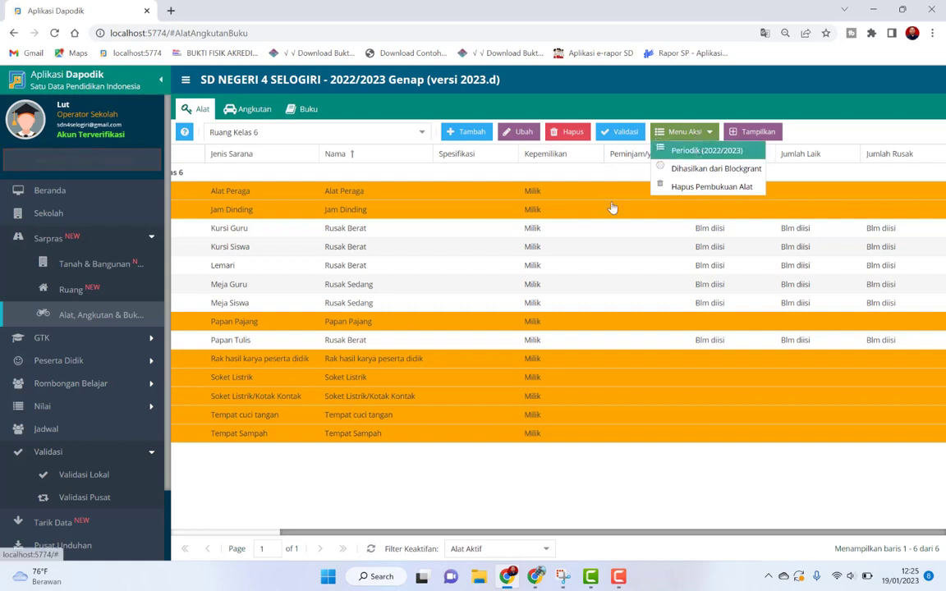
pyautogui.click(391, 487)
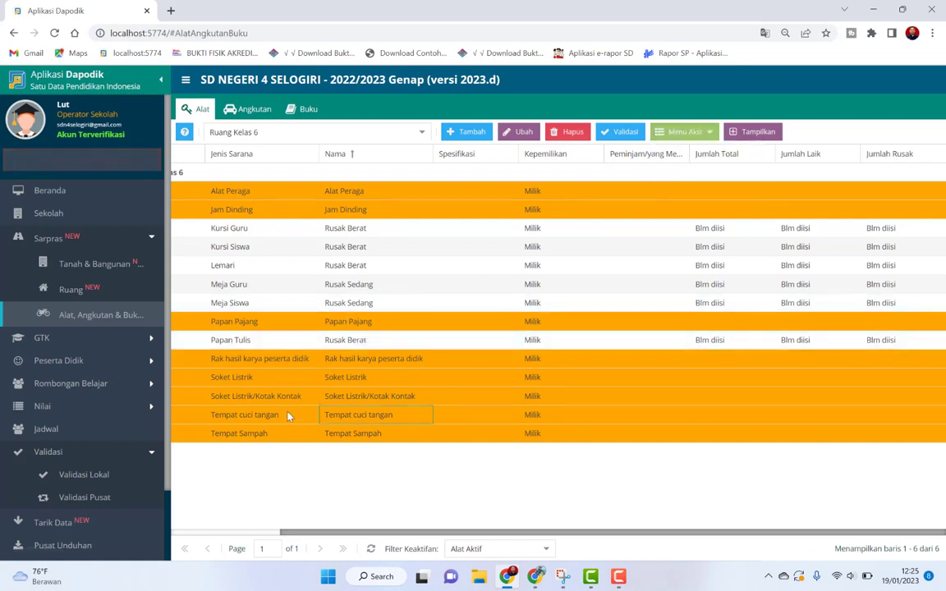
# Open the orange Soket Listrik/Kotak Kontak entry of Ruang Kelas 6 for editing and save its form with the prefilled values.
pyautogui.click(265, 397)
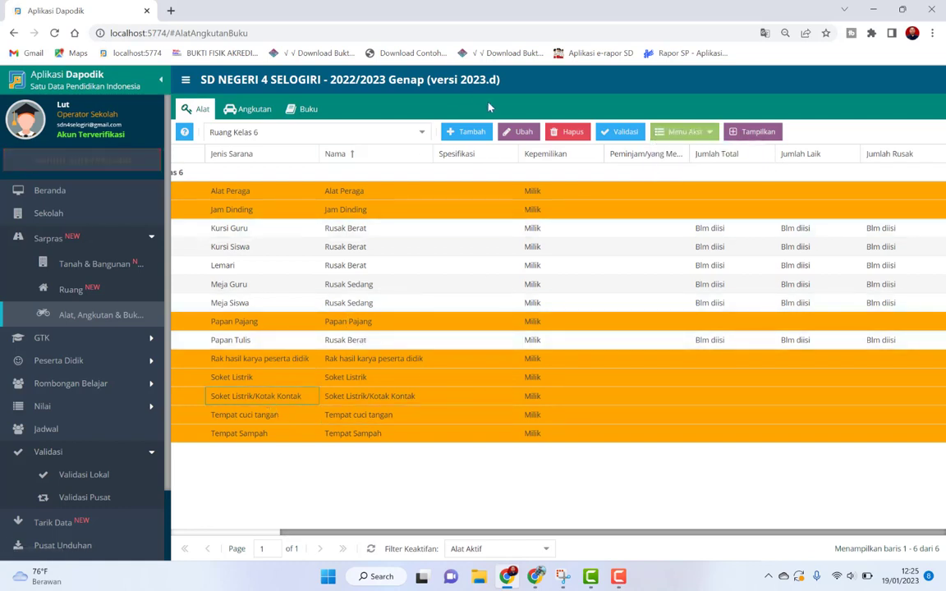
pyautogui.click(519, 131)
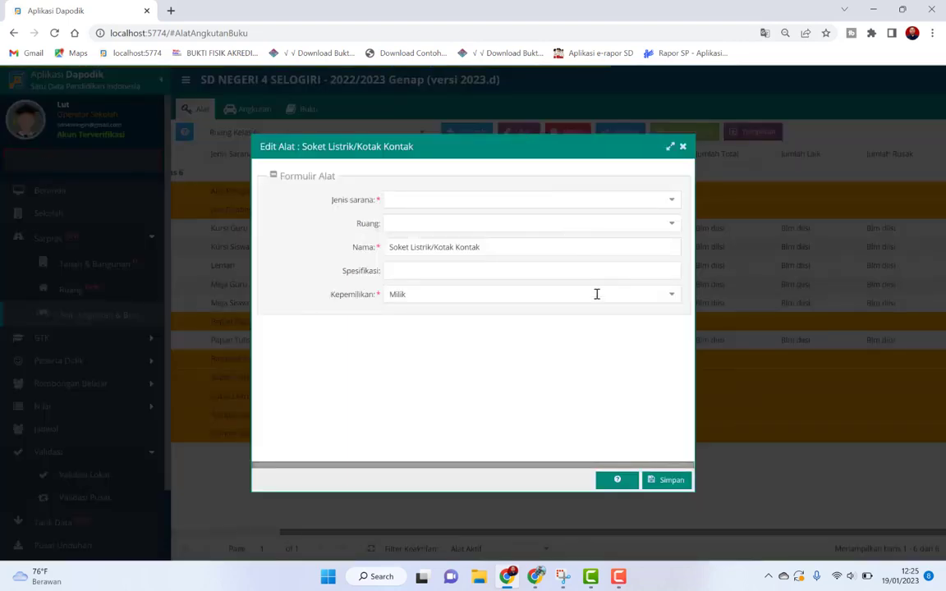
pyautogui.click(662, 481)
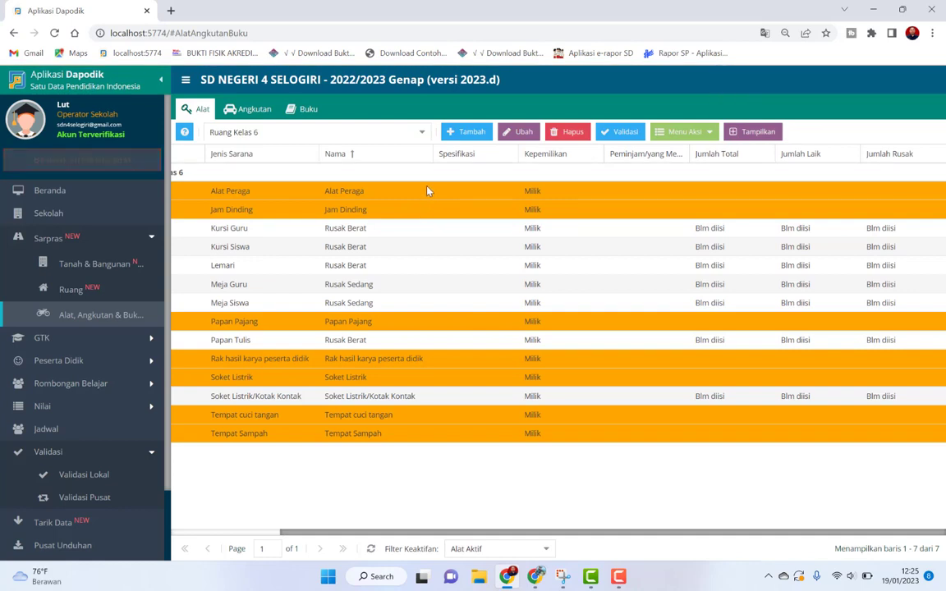
# Open the orange Alat Peraga entry of Ruang Kelas 6 for editing and save its form with the prefilled values.
pyautogui.click(427, 191)
pyautogui.click(518, 131)
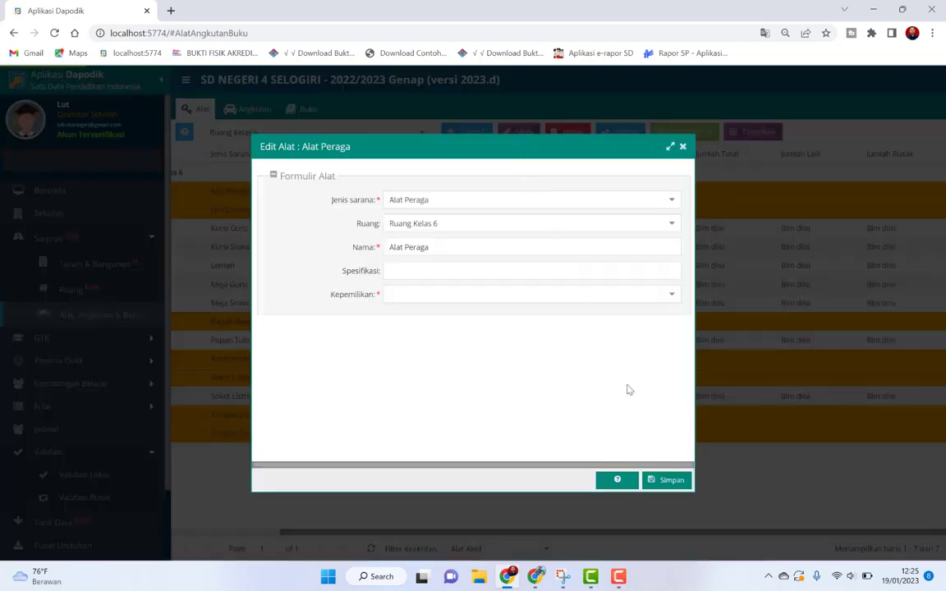
pyautogui.click(666, 486)
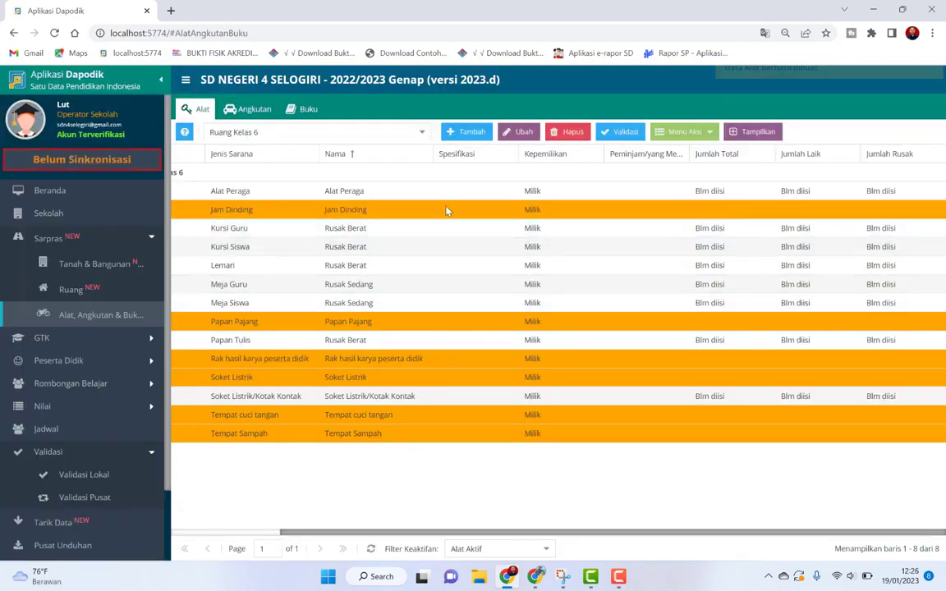
# Open the orange Jam Dinding entry of Ruang Kelas 6 for editing and save its form with the prefilled values.
pyautogui.click(447, 211)
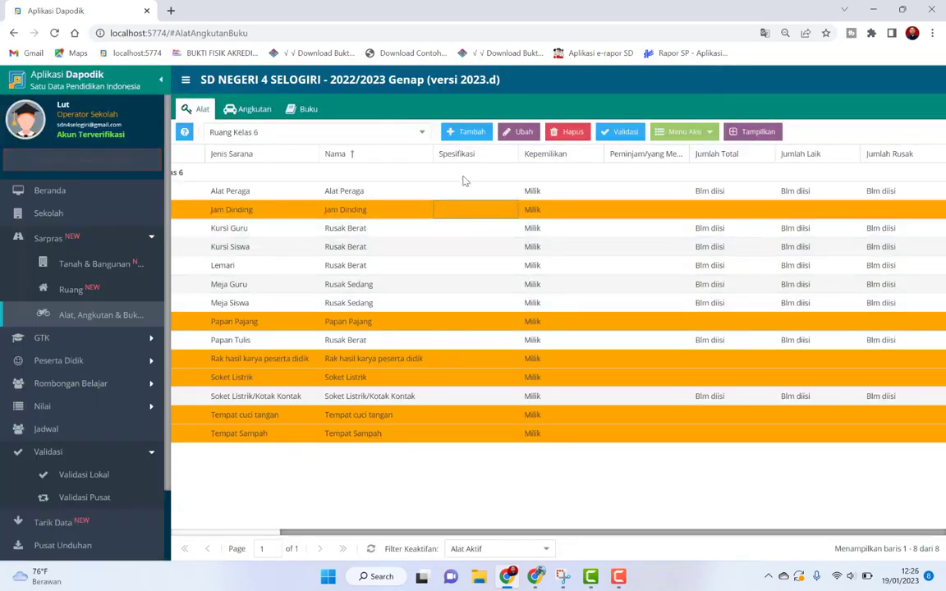
pyautogui.click(518, 131)
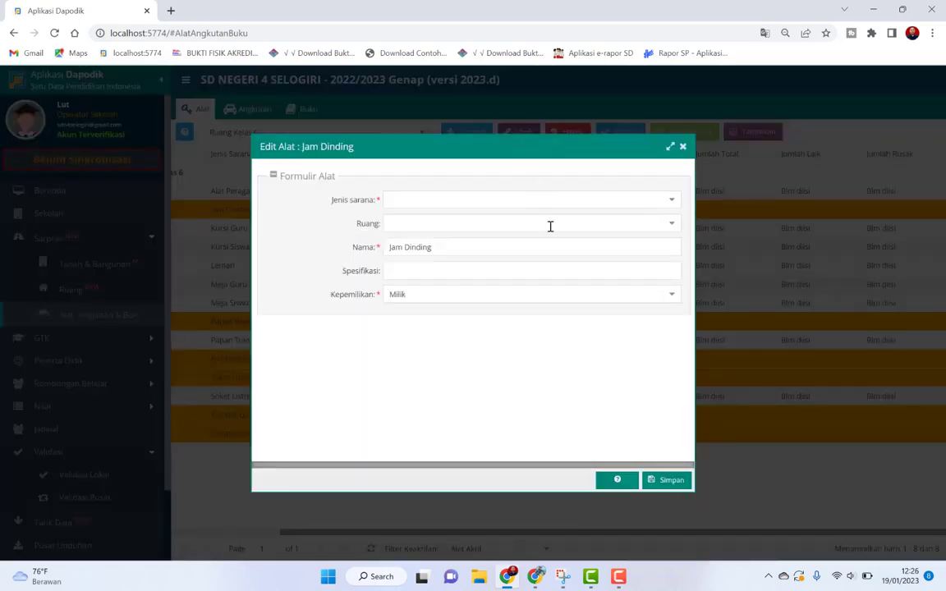
pyautogui.click(667, 482)
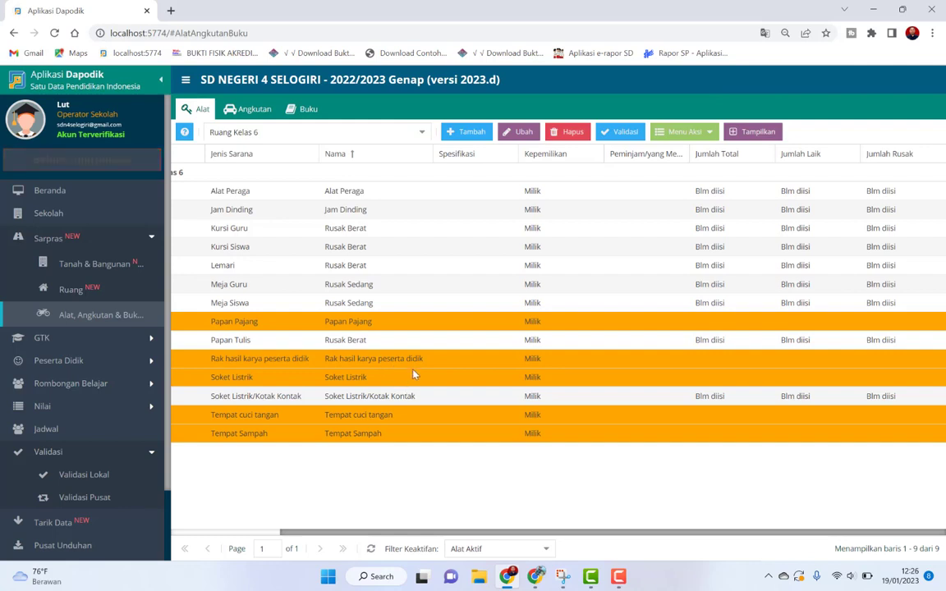
# Open the orange Soket Listrik entry of Ruang Kelas 6 for editing and save its form with the prefilled values.
pyautogui.click(428, 365)
pyautogui.click(420, 384)
pyautogui.click(520, 133)
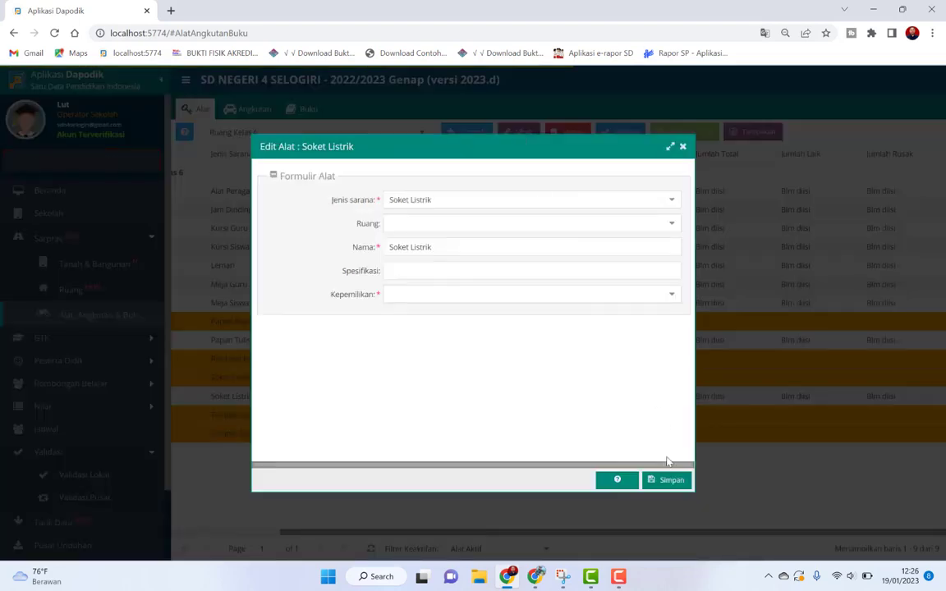
pyautogui.click(669, 482)
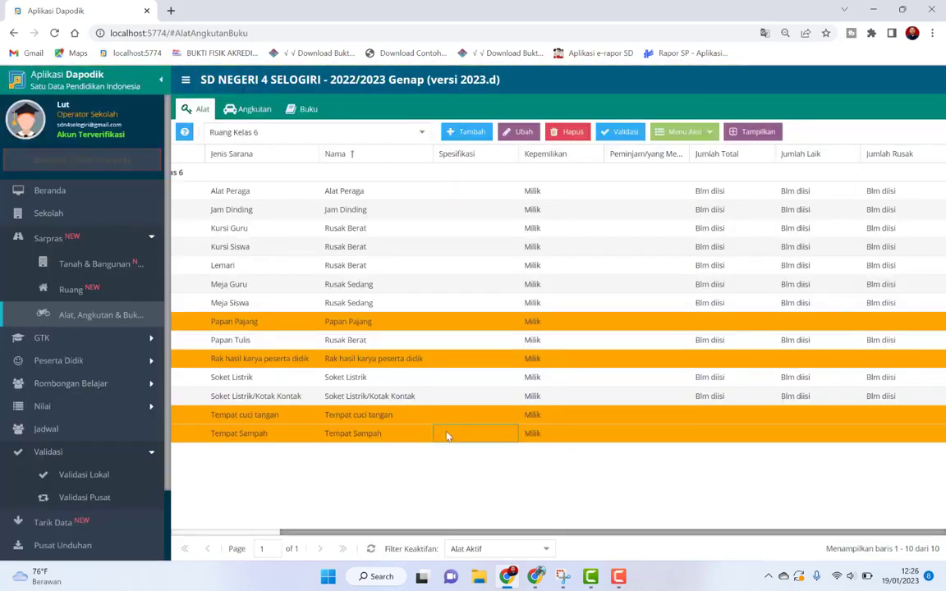
# Open the orange Tempat Sampah entry of Ruang Kelas 6 for editing and save its form with the prefilled values.
pyautogui.click(448, 433)
pyautogui.click(526, 133)
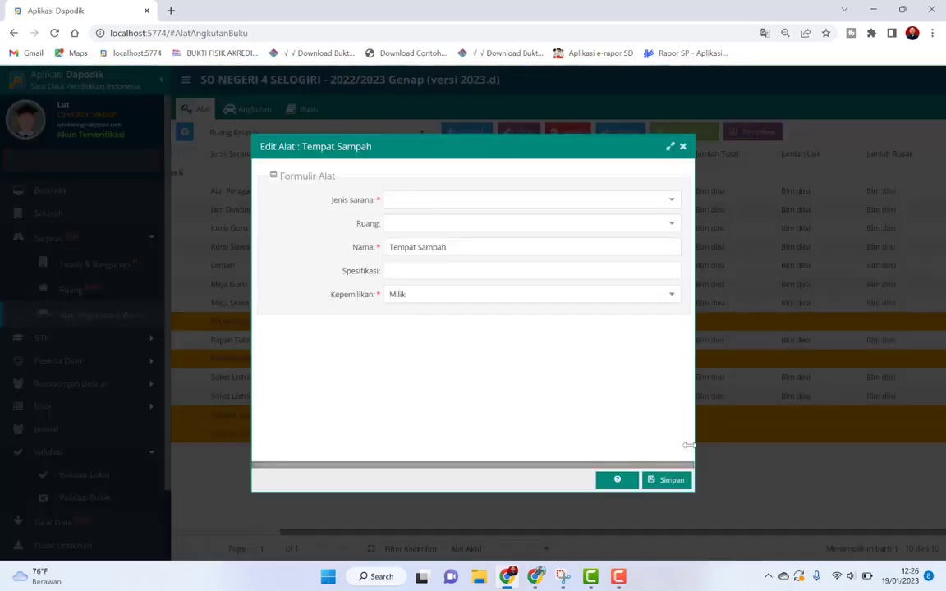
pyautogui.click(677, 484)
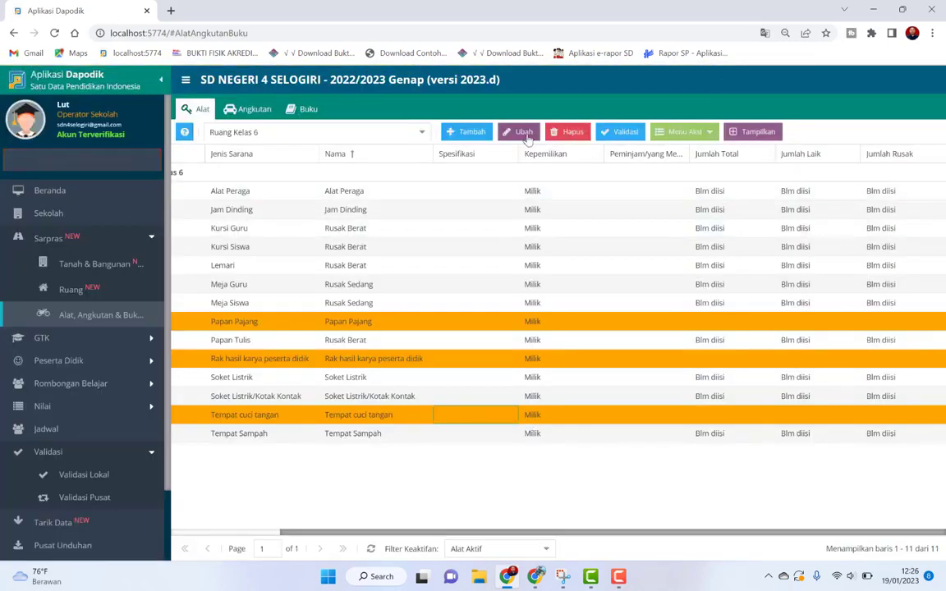
# Save Ruang Kelas 6's Tempat cuci tangan entry with its prefilled values, then set Jumlah laik to 1 in its periodic data and save.
pyautogui.click(515, 131)
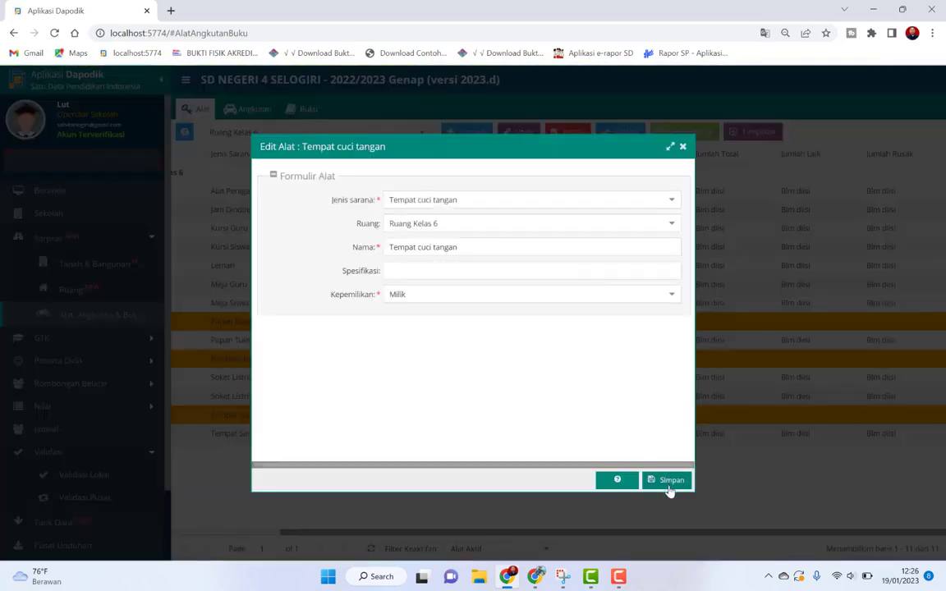
pyautogui.click(668, 481)
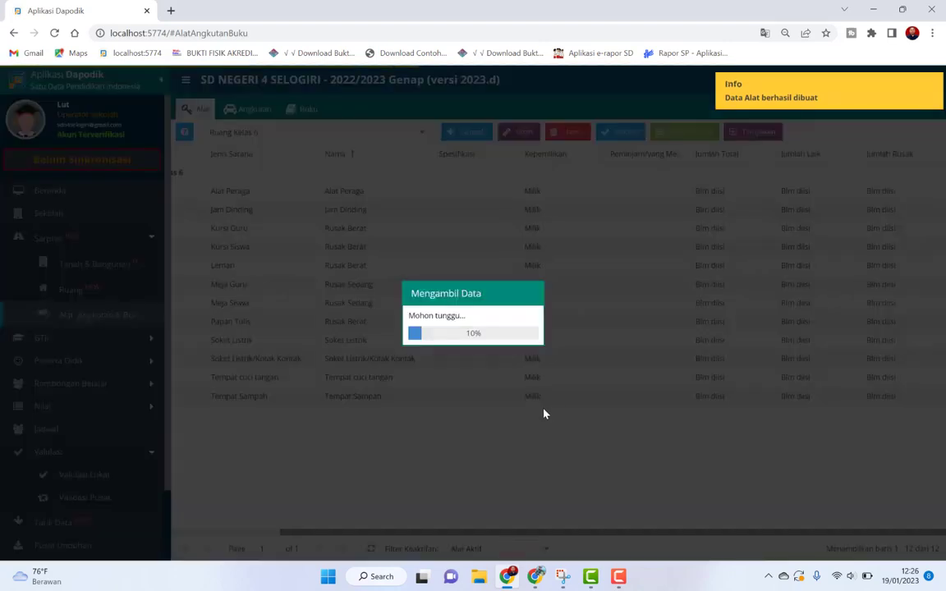
pyautogui.click(538, 415)
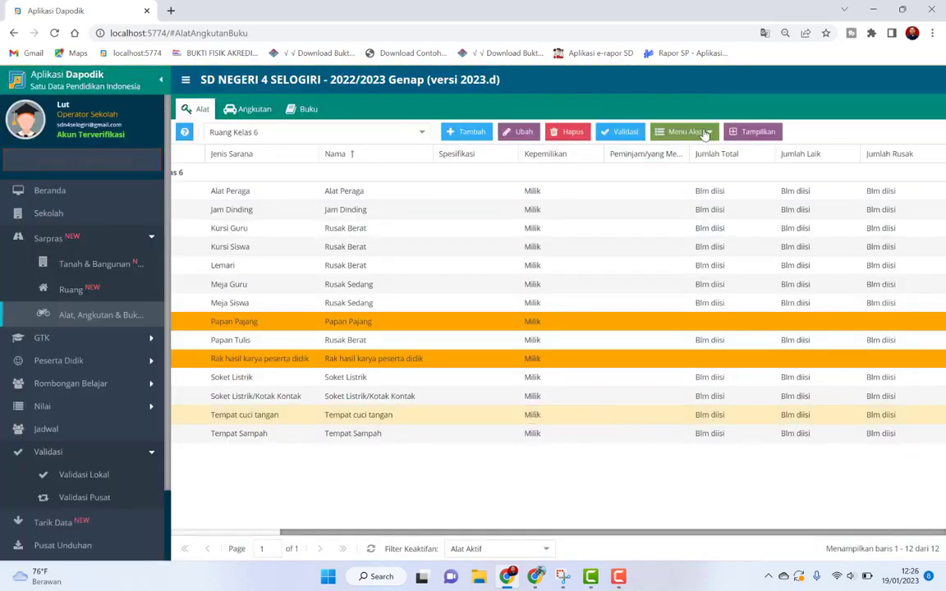
pyautogui.click(707, 131)
pyautogui.click(709, 151)
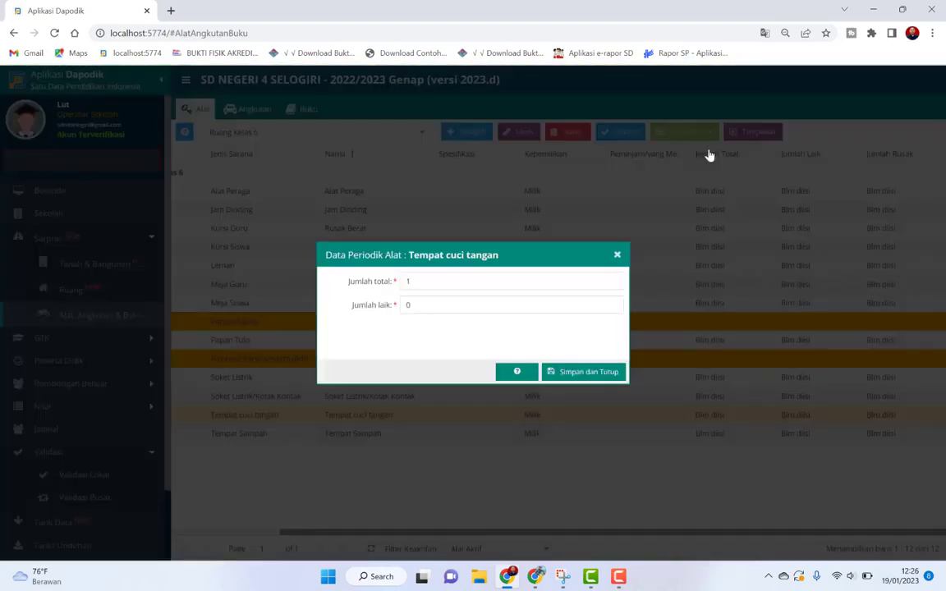
pyautogui.click(450, 308)
pyautogui.write('1')
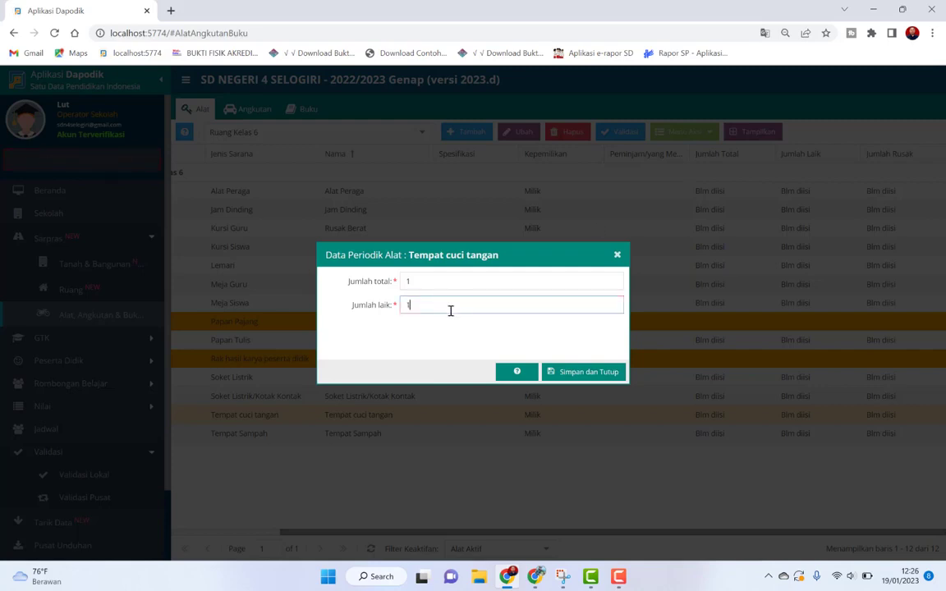
pyautogui.click(569, 377)
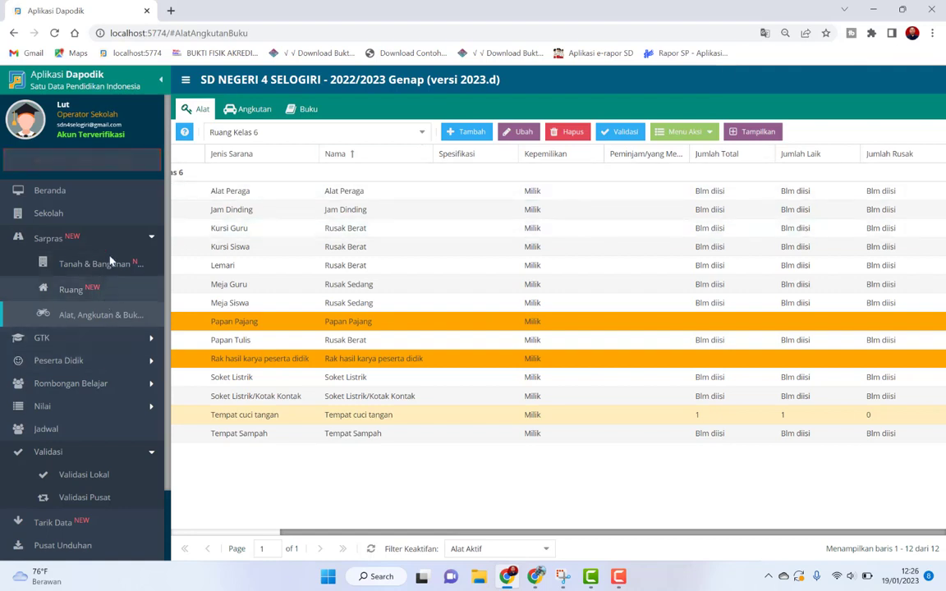
# In the school's Sanitasi data, answer Ya for soap with running water, tangki septik atau IPAL for toilet wastewater, and Ya for septic tank emptying.
pyautogui.click(119, 214)
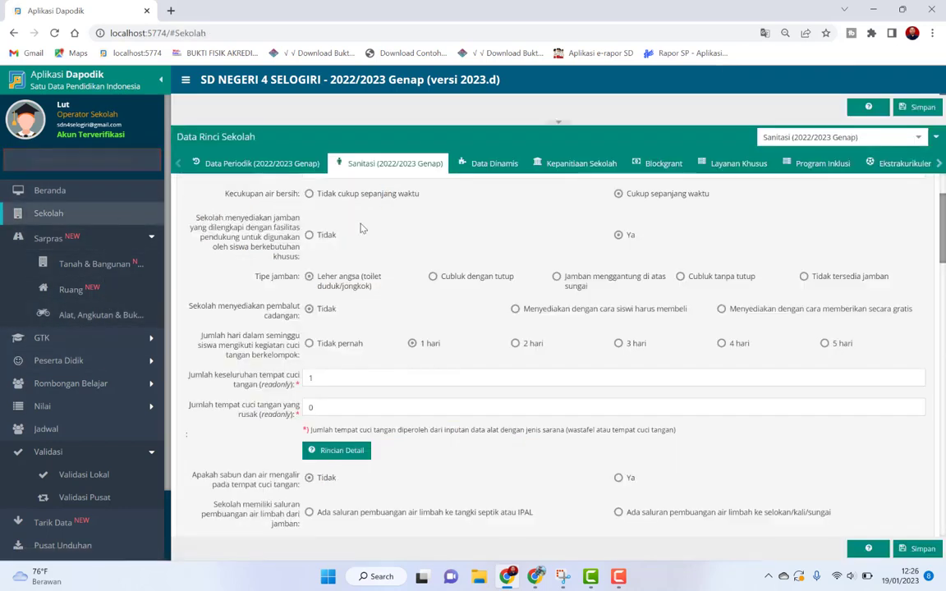
pyautogui.click(319, 378)
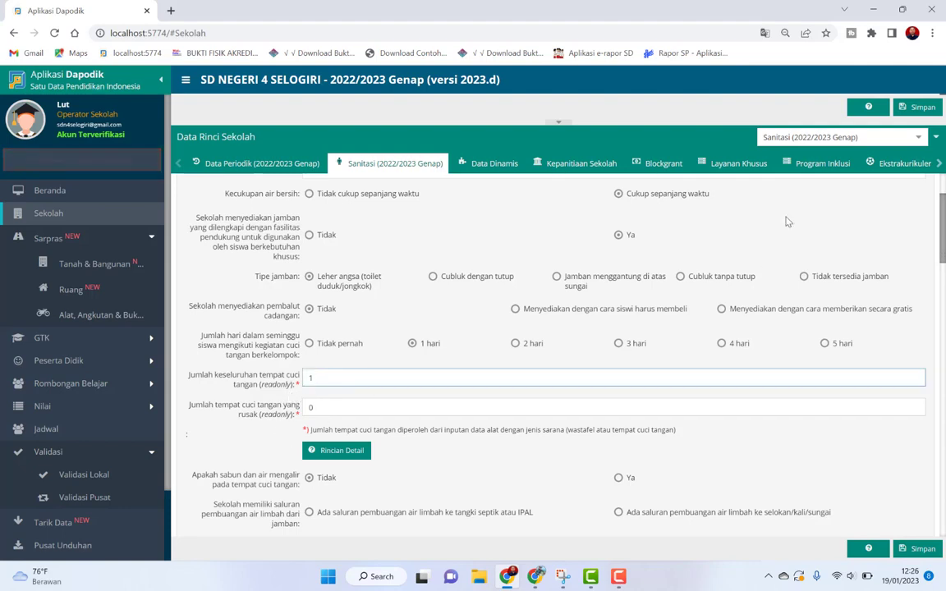
pyautogui.moveTo(945, 238); pyautogui.dragTo(945, 277)
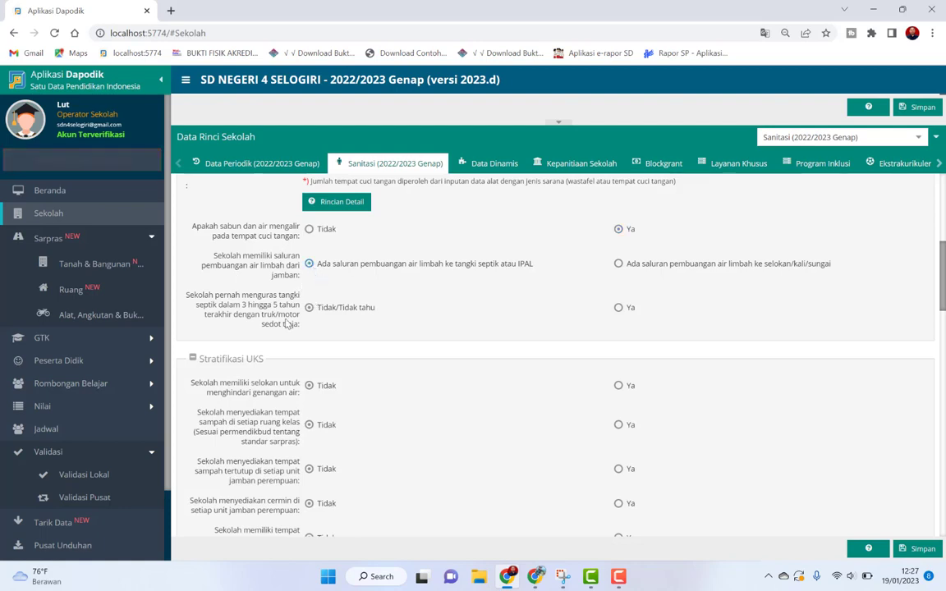
pyautogui.click(619, 308)
# Answer Ya to the Stratifikasi UKS questions except the mirrors in girls' toilets, and select Ada, dengan puskesmas as the sanitation partnership.
pyautogui.moveTo(943, 303); pyautogui.dragTo(944, 328)
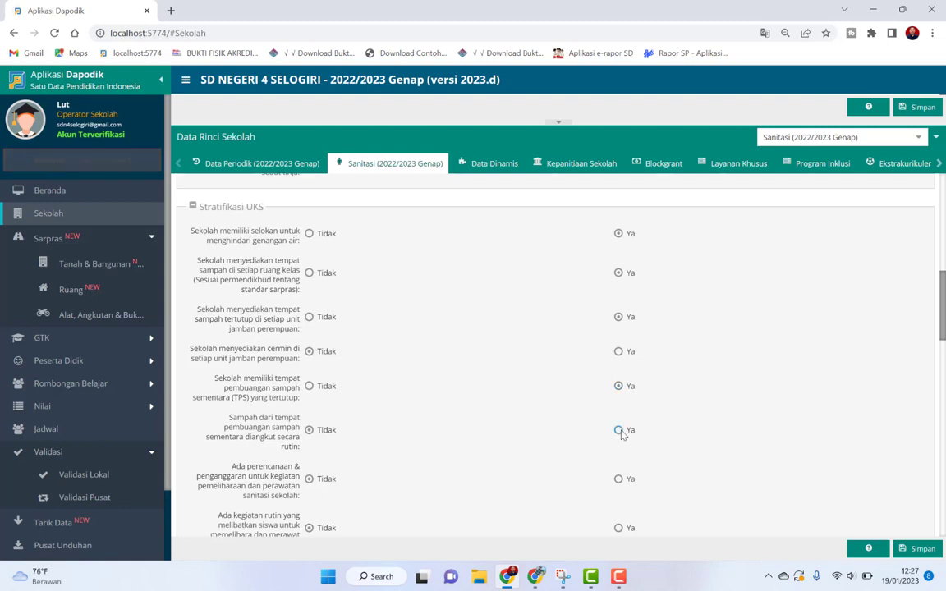
pyautogui.scroll(-3, 835, 315)
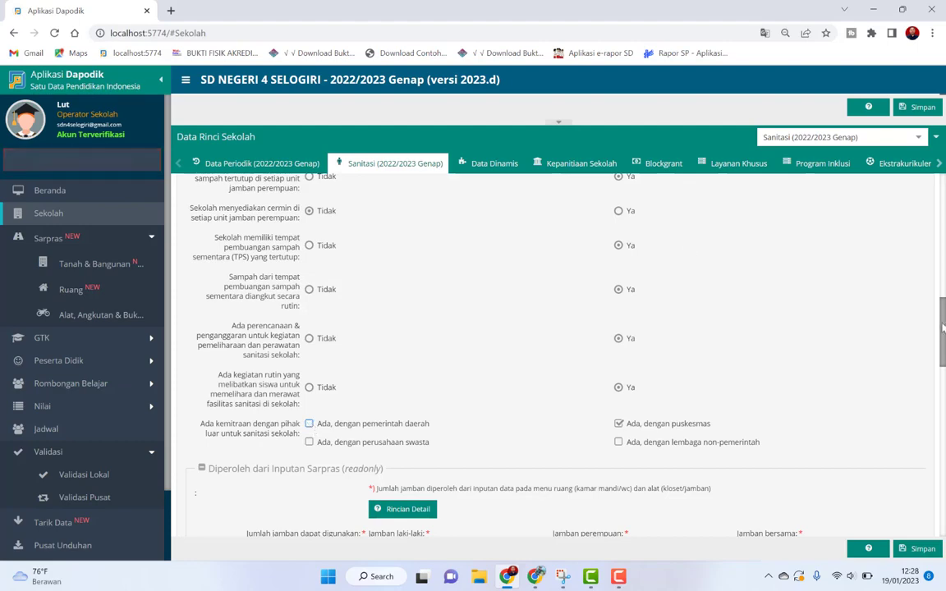
# Check the Rincian Detail of the toilet counts under Diperoleh dari Inputan Sarpras and close it.
pyautogui.moveTo(942, 332); pyautogui.dragTo(943, 379)
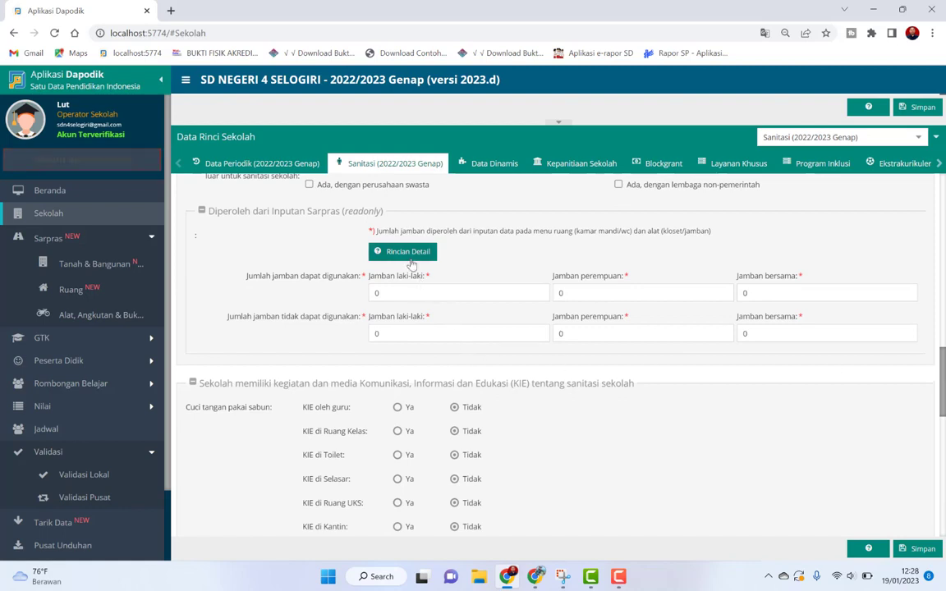
pyautogui.click(411, 258)
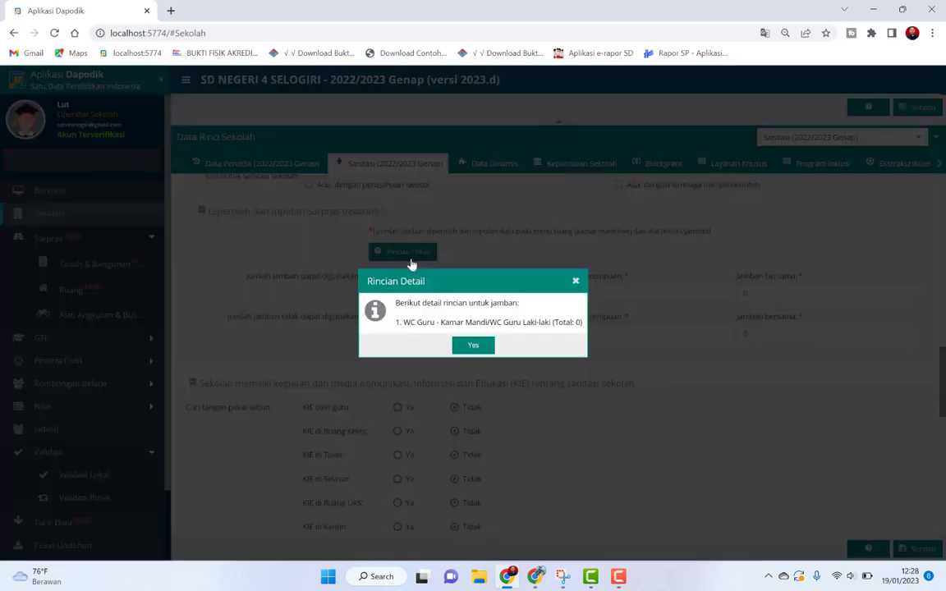
pyautogui.click(575, 282)
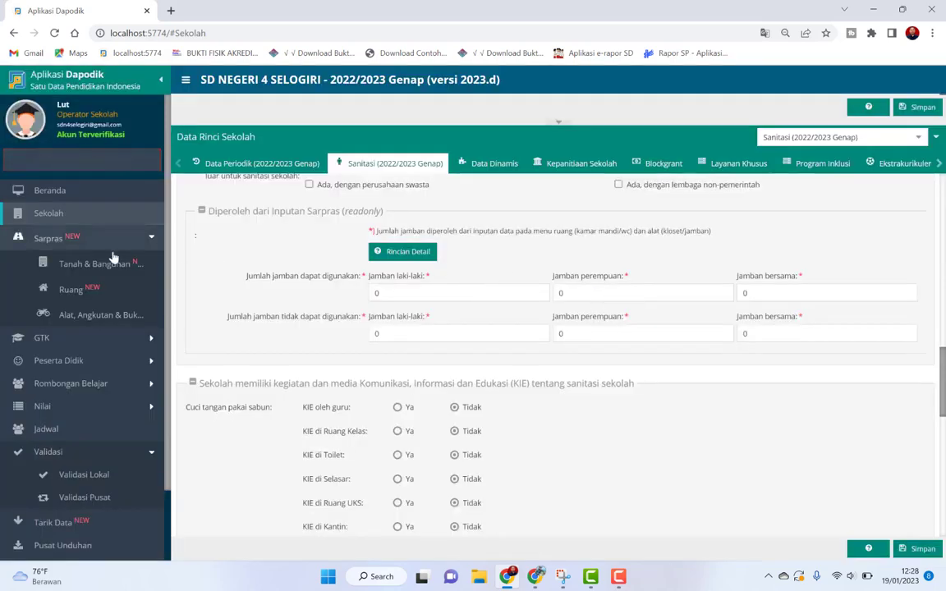
# Return to the Alat equipment list and switch it to the WC Guru room.
pyautogui.click(91, 317)
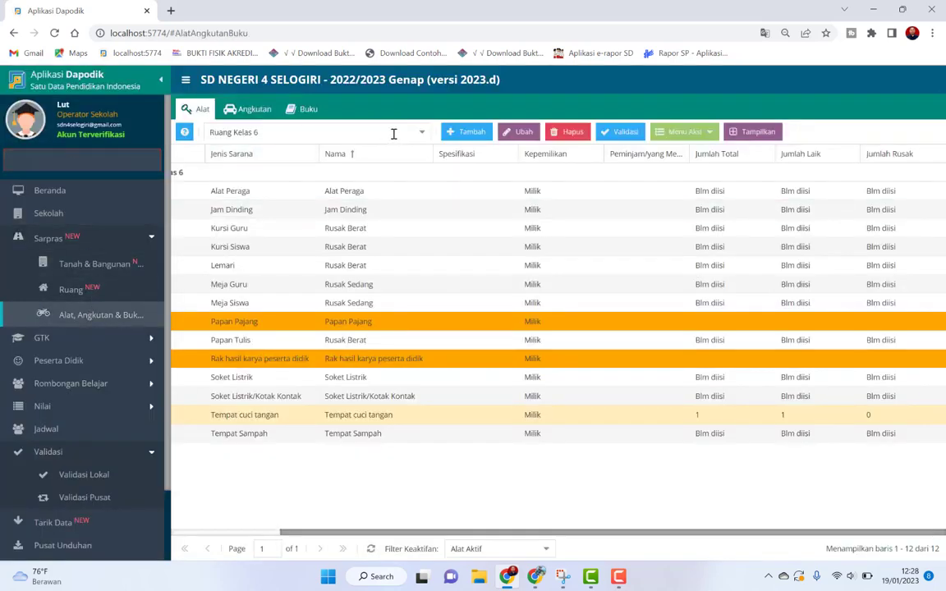
pyautogui.click(422, 134)
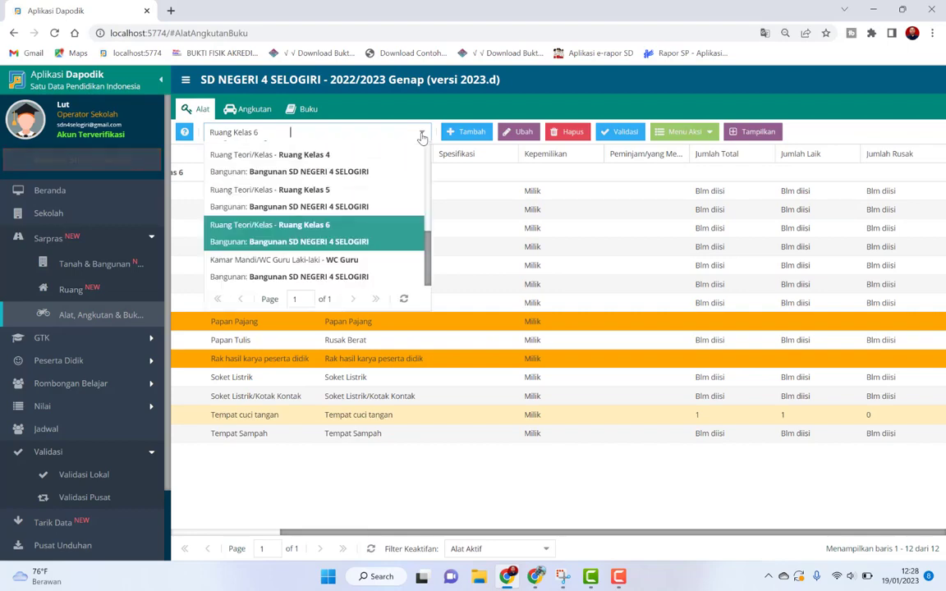
pyautogui.press('Down')
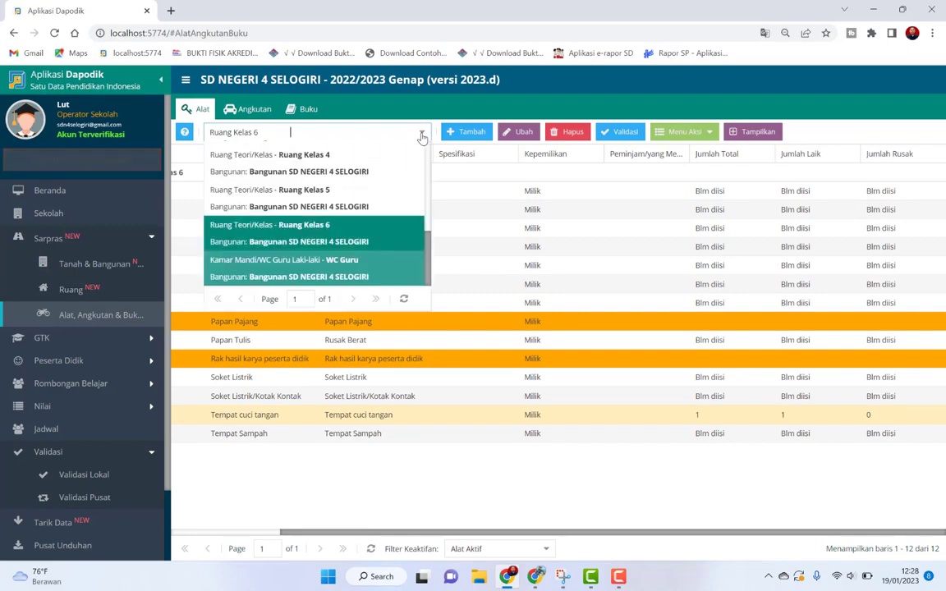
pyautogui.click(370, 271)
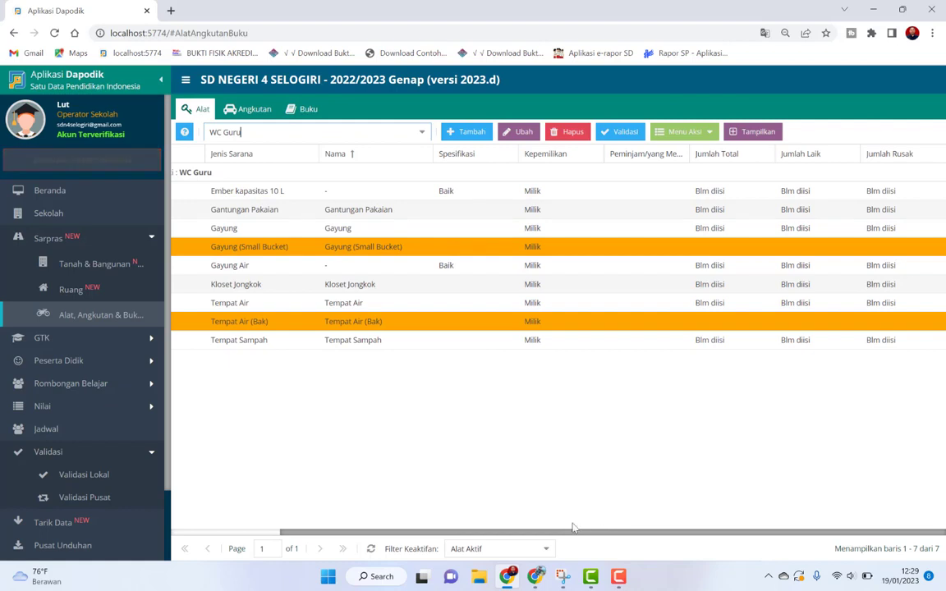
# Save WC Guru's orange Gayung (Small Bucket) and Tempat Air (Bak) entries through their edit forms with the prefilled values.
pyautogui.hscroll(-1, 573, 528)
pyautogui.click(418, 247)
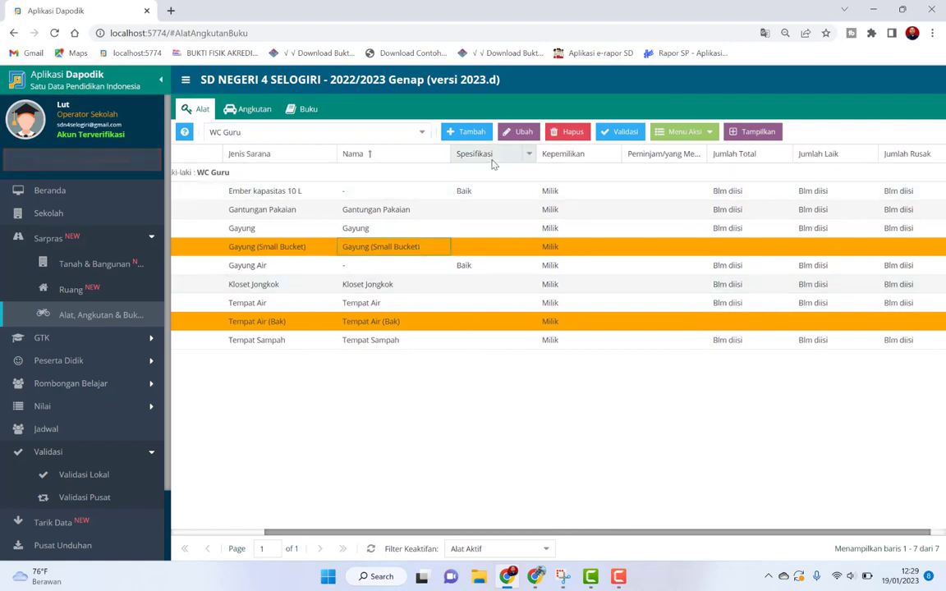
pyautogui.click(519, 131)
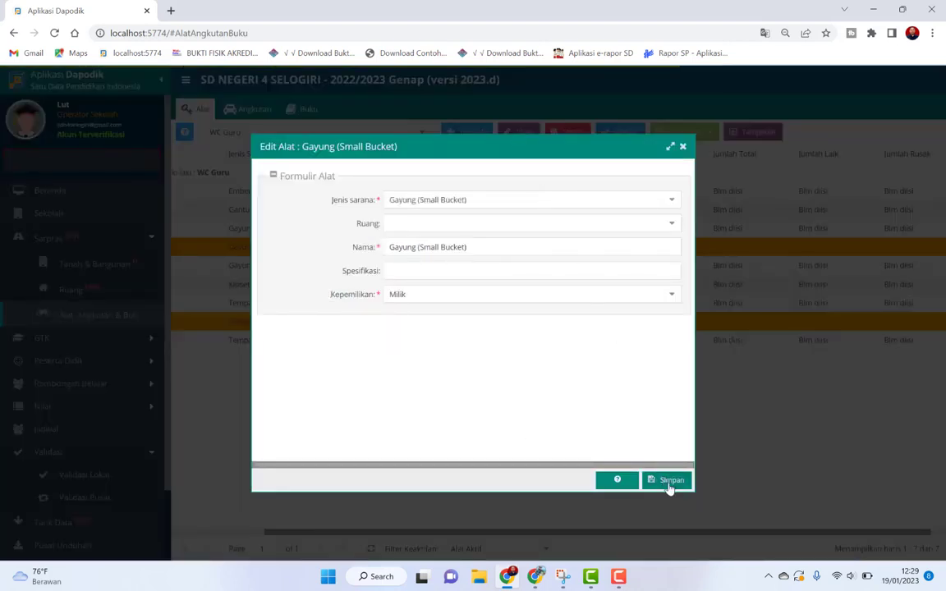
pyautogui.click(669, 483)
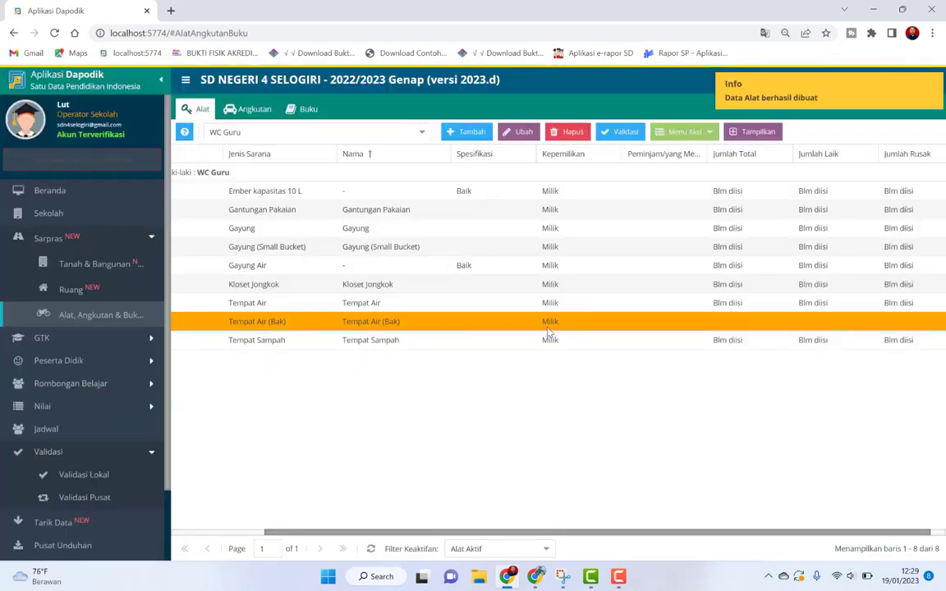
pyautogui.click(532, 133)
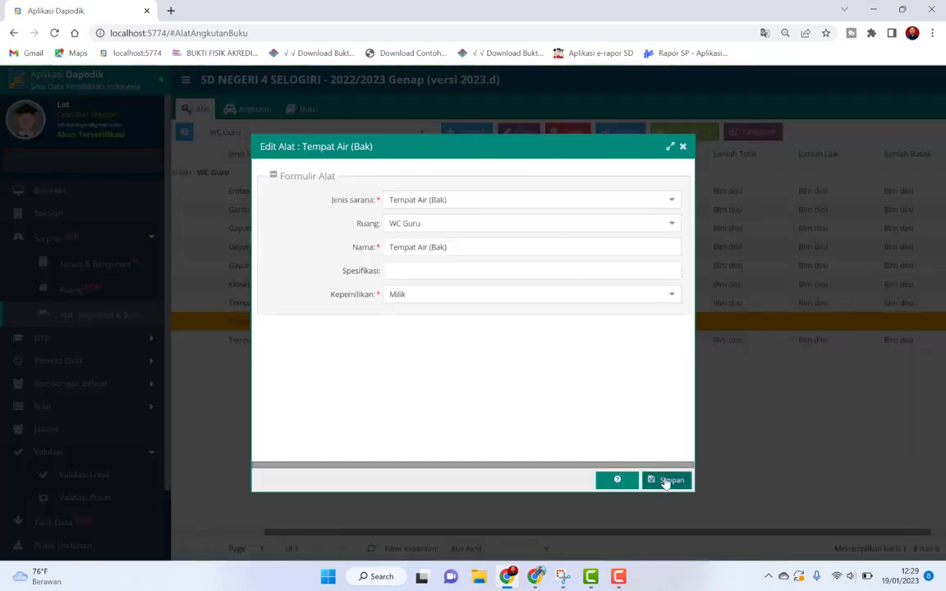
pyautogui.click(666, 481)
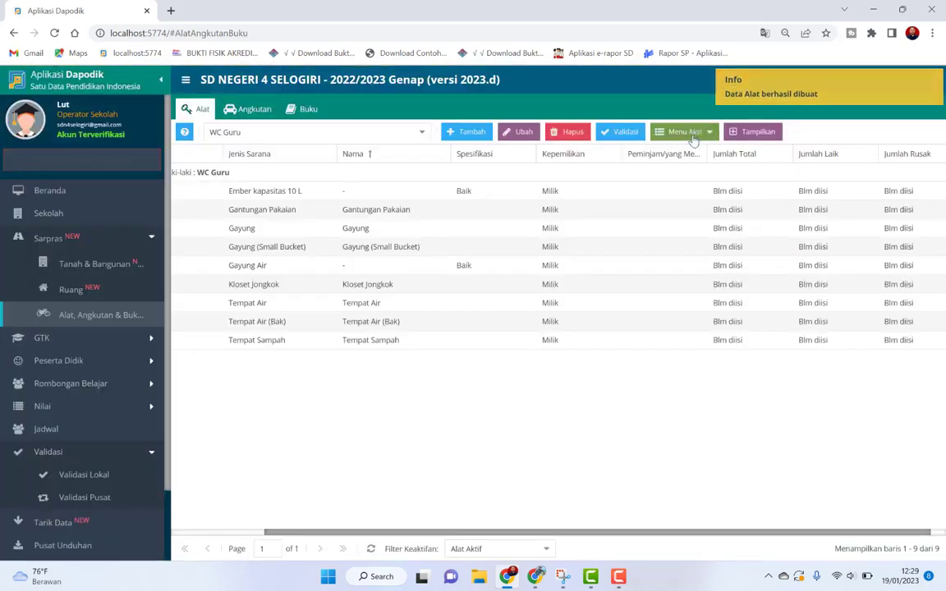
pyautogui.click(694, 140)
pyautogui.click(694, 148)
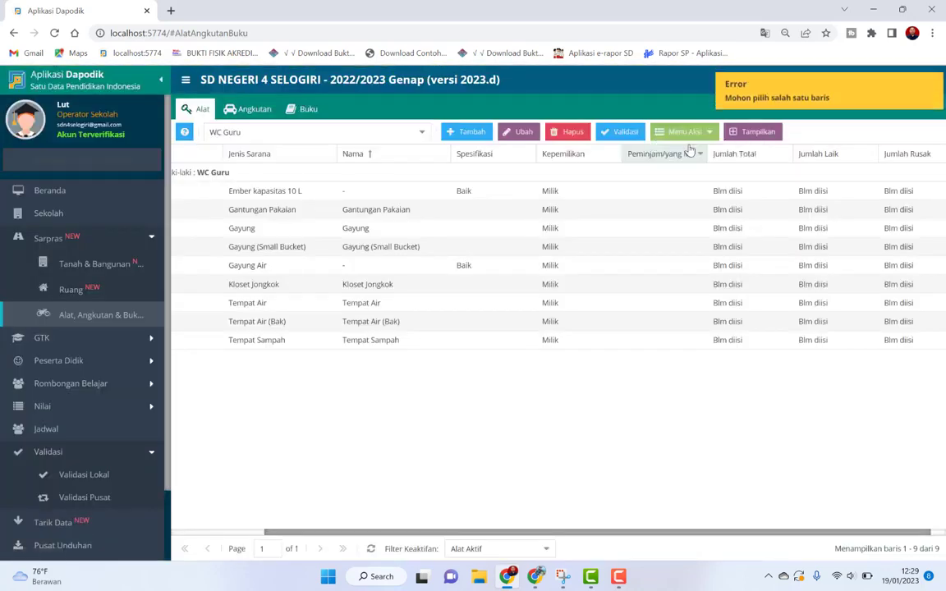
pyautogui.click(459, 192)
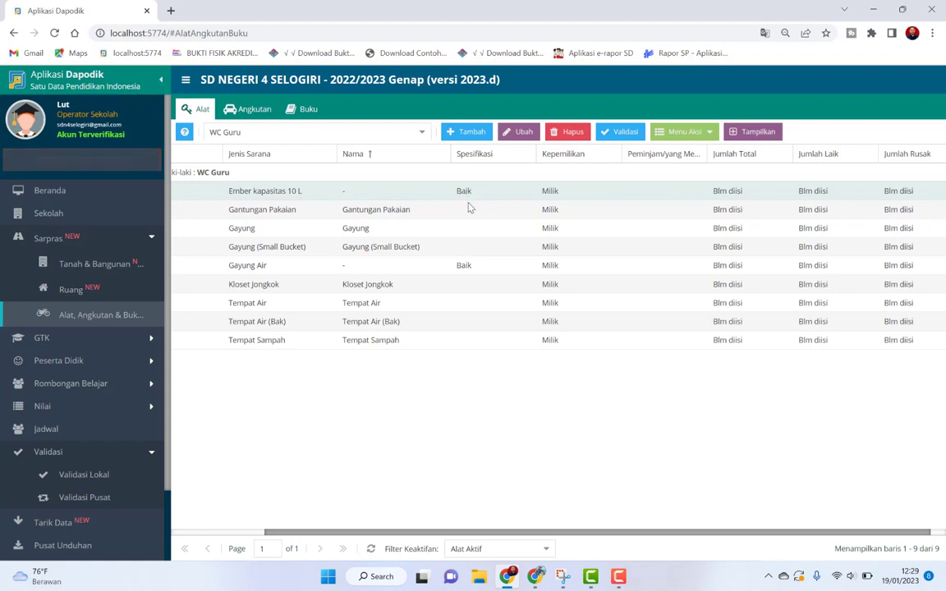
# Return to the school's Sanitasi data and recheck the toilet Rincian Detail after saving the WC Guru equipment.
pyautogui.click(93, 214)
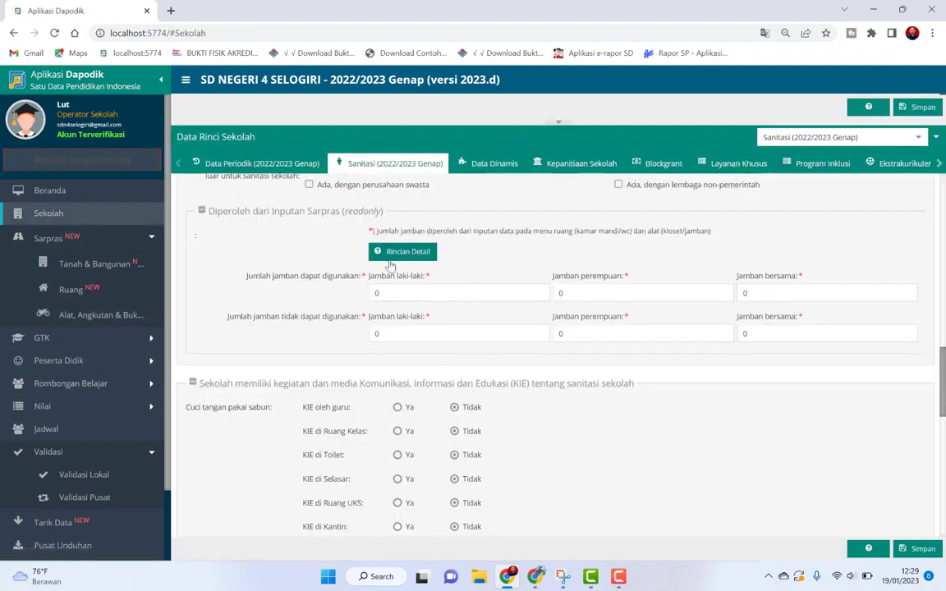
pyautogui.click(392, 252)
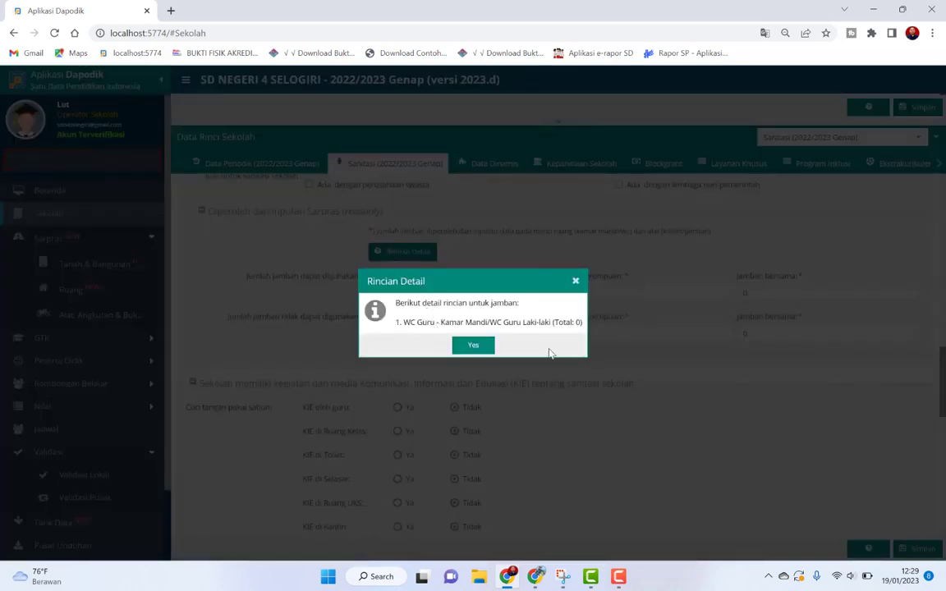
pyautogui.click(483, 350)
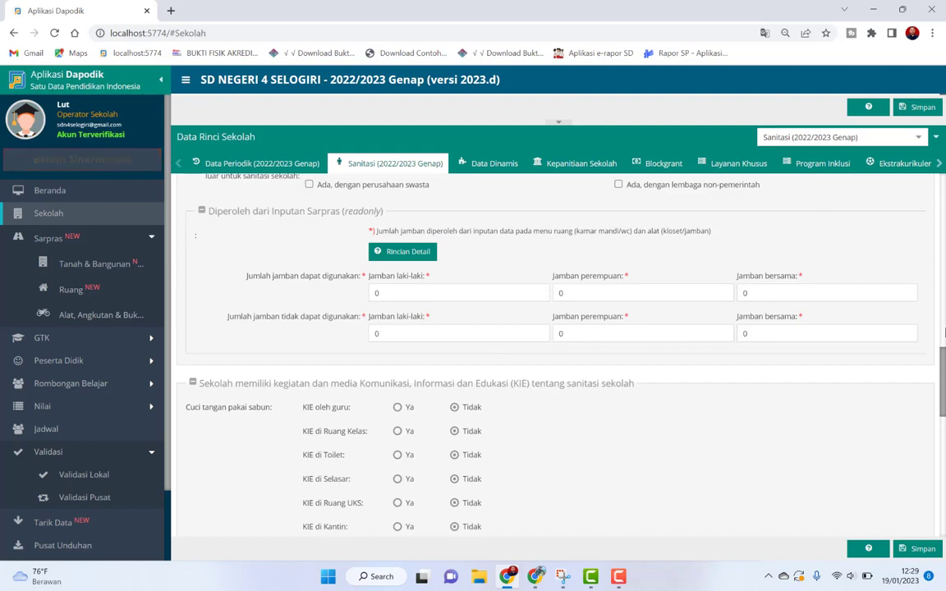
# Answer Ya to all six KIE items under Cuci tangan pakai sabun in the Sanitasi form.
pyautogui.scroll(-3, 944, 332)
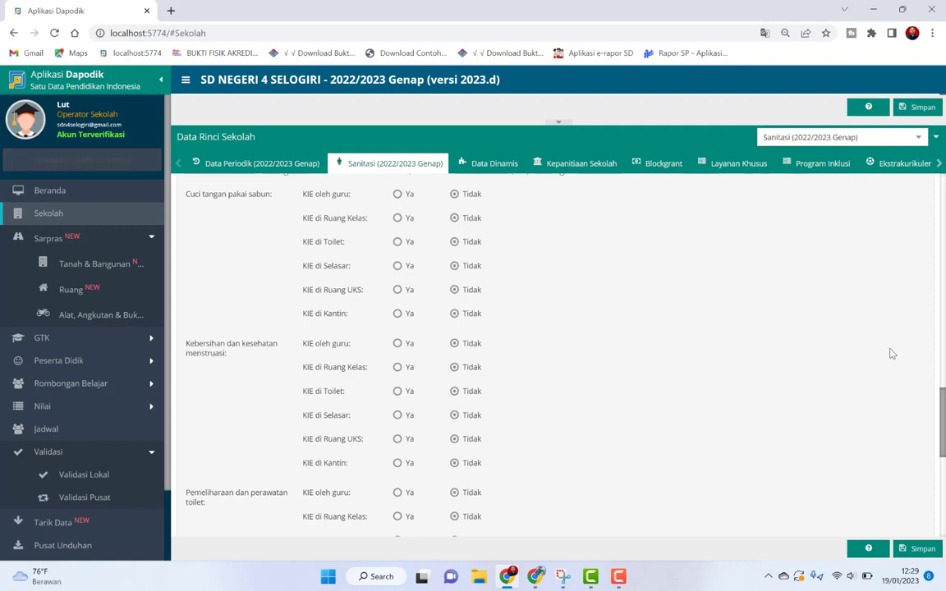
pyautogui.scroll(2, 943, 405)
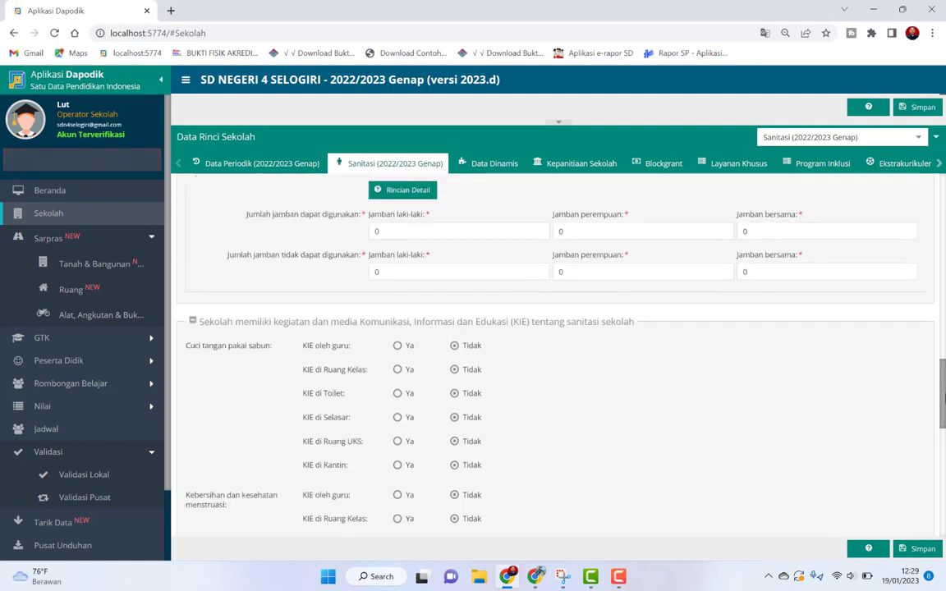
pyautogui.moveTo(942, 398); pyautogui.dragTo(942, 421)
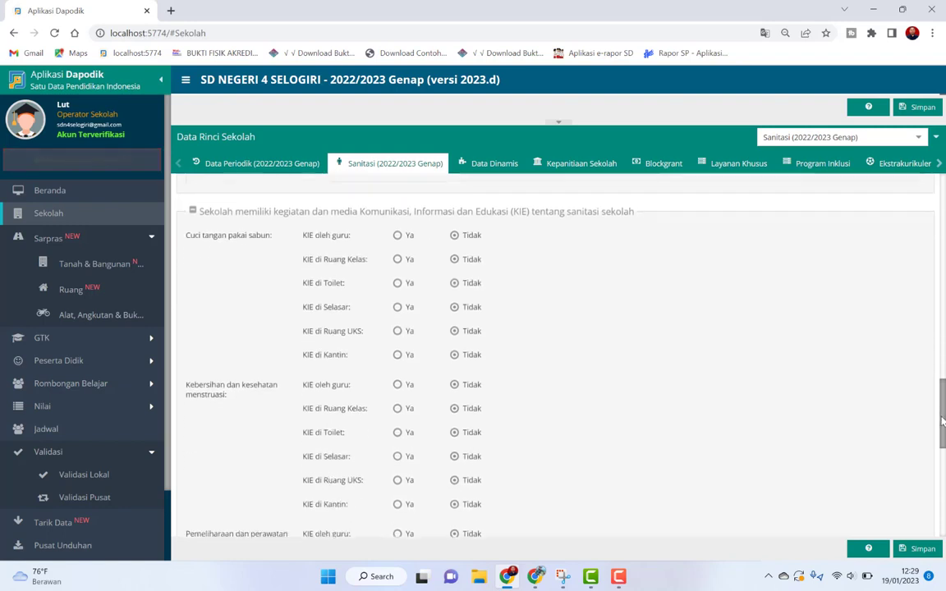
pyautogui.click(398, 225)
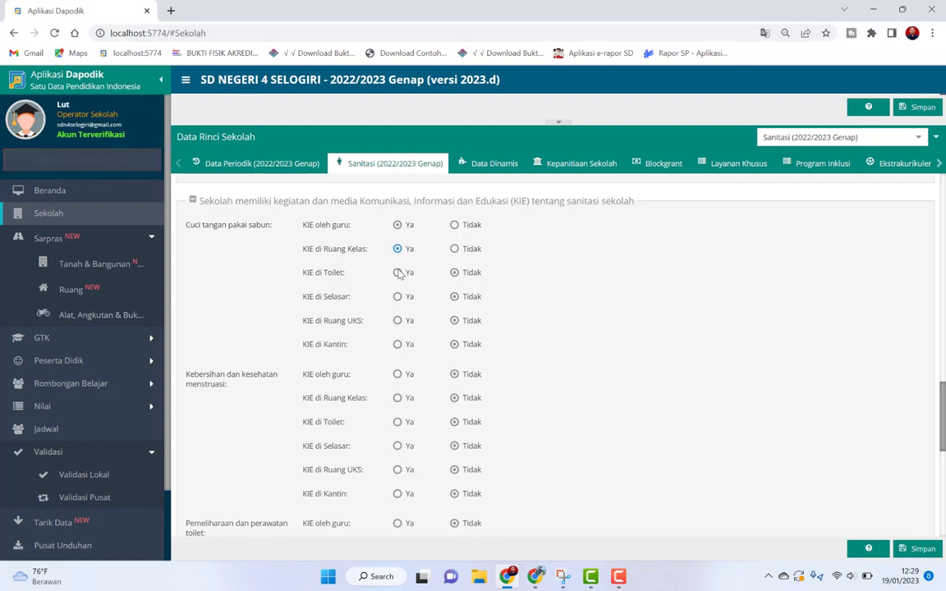
pyautogui.click(397, 297)
pyautogui.click(397, 321)
# Answer Ya to the KIE items under Kebersihan dan kesehatan menstruasi, from KIE oleh guru through KIE di Kantin.
pyautogui.scroll(-3, 943, 393)
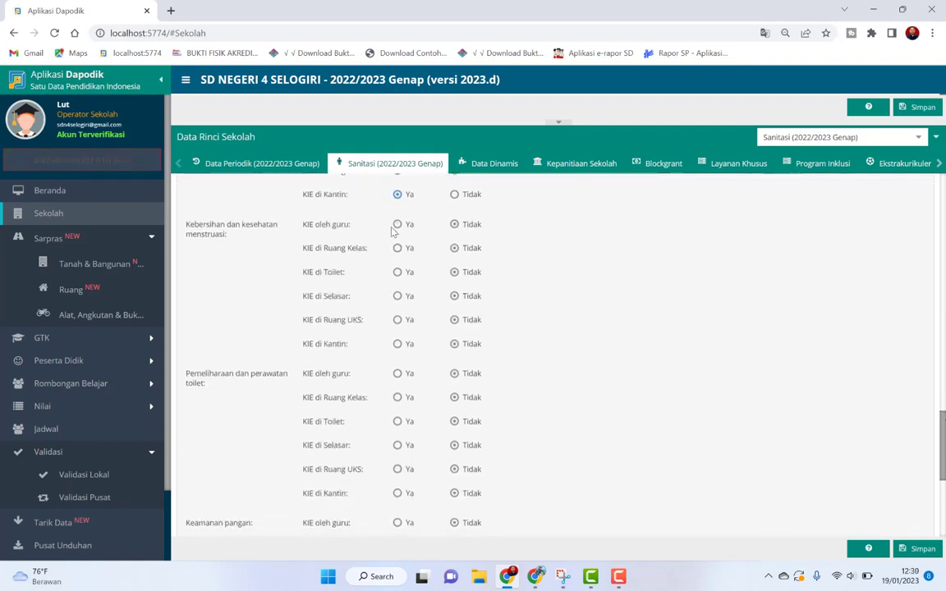
pyautogui.click(398, 226)
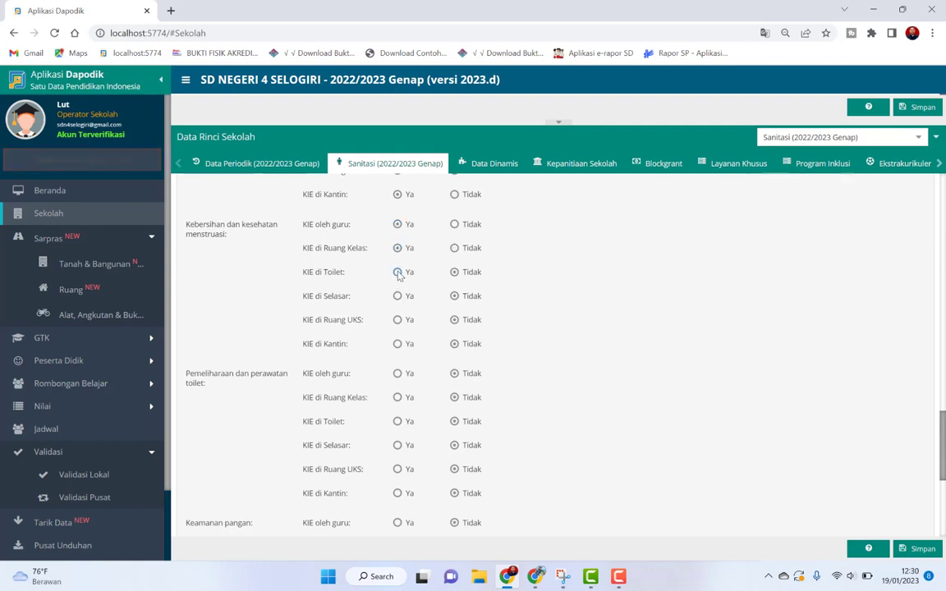
pyautogui.click(398, 320)
pyautogui.click(397, 298)
pyautogui.click(398, 345)
# Answer Ya to the KIE items under Pemeliharaan dan perawatan toilet and under Keamanan pangan.
pyautogui.click(398, 447)
pyautogui.click(398, 471)
pyautogui.moveTo(943, 475); pyautogui.dragTo(943, 534)
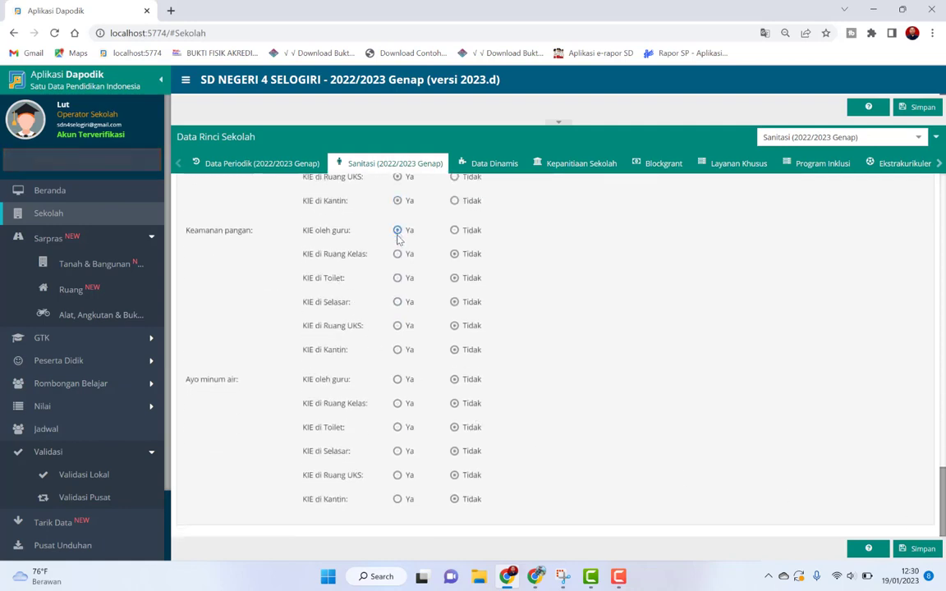
pyautogui.click(397, 279)
pyautogui.click(398, 302)
pyautogui.click(397, 326)
# Answer Ya to all six KIE items under Ayo minum air and save the Sanitasi form.
pyautogui.click(397, 380)
pyautogui.click(397, 404)
pyautogui.click(397, 427)
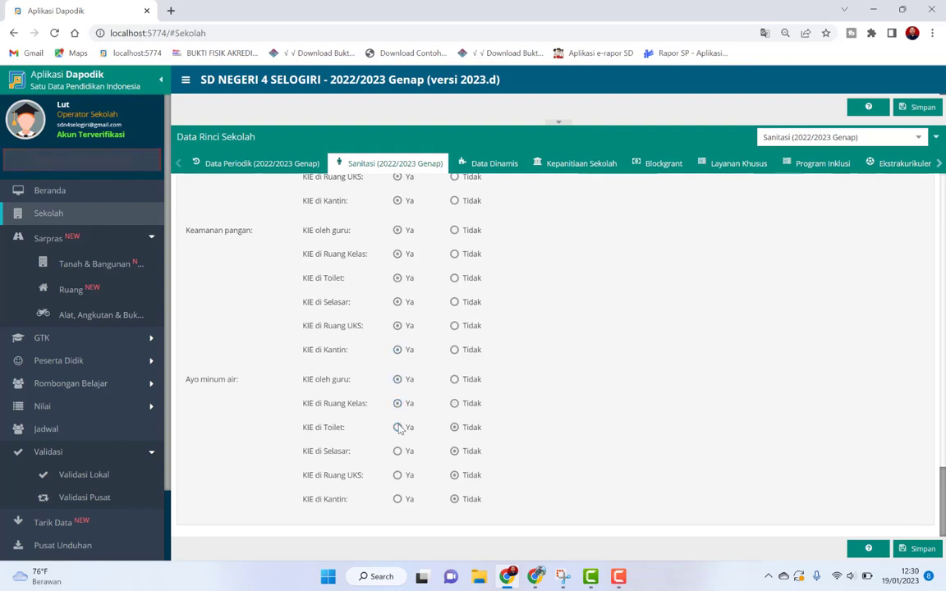
pyautogui.click(397, 452)
pyautogui.click(398, 476)
pyautogui.click(397, 500)
pyautogui.click(921, 548)
# Reload the application, dismiss the version 2023.d welcome notice and open Validasi Lokal to recheck the school's validation.
pyautogui.click(54, 33)
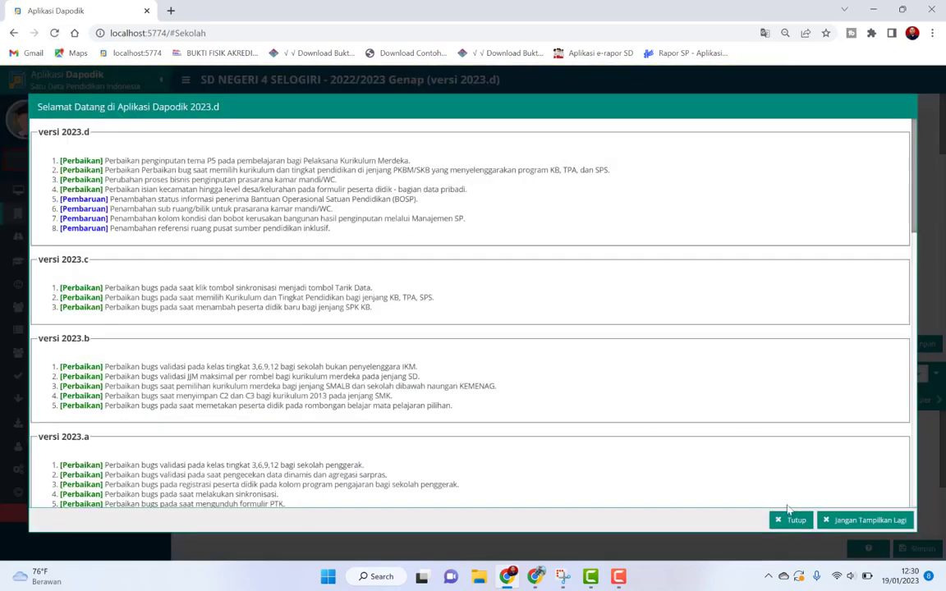
pyautogui.click(793, 522)
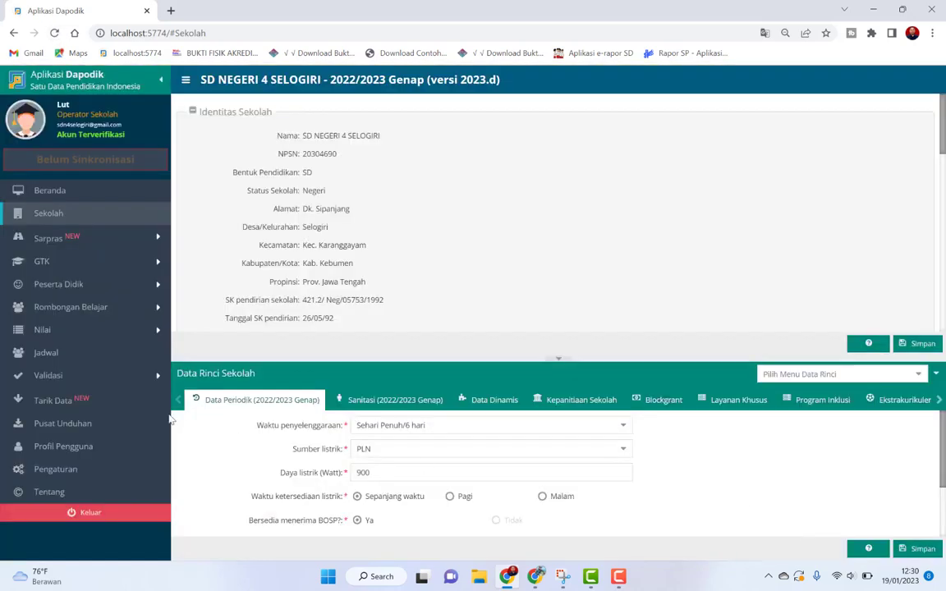
pyautogui.click(49, 376)
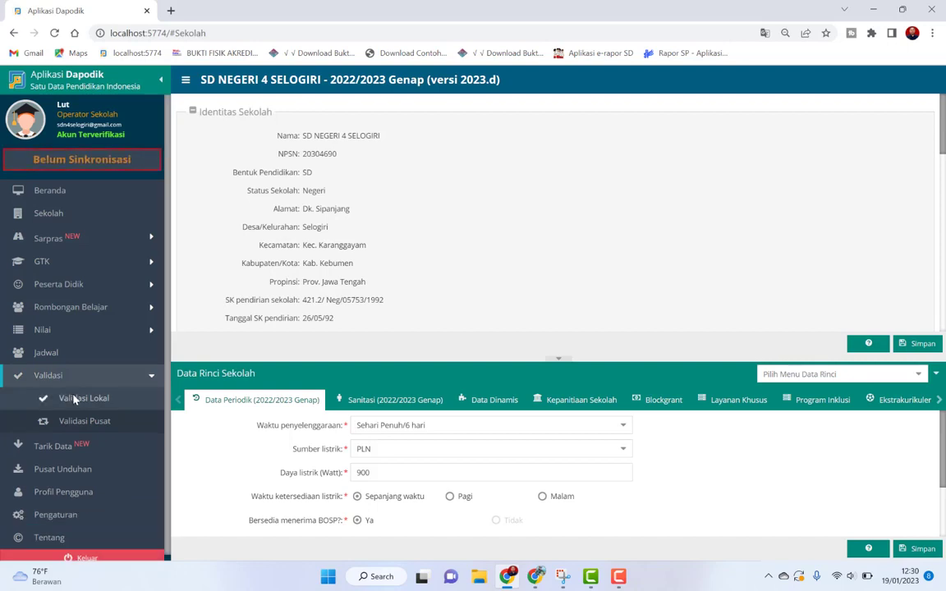
pyautogui.click(74, 399)
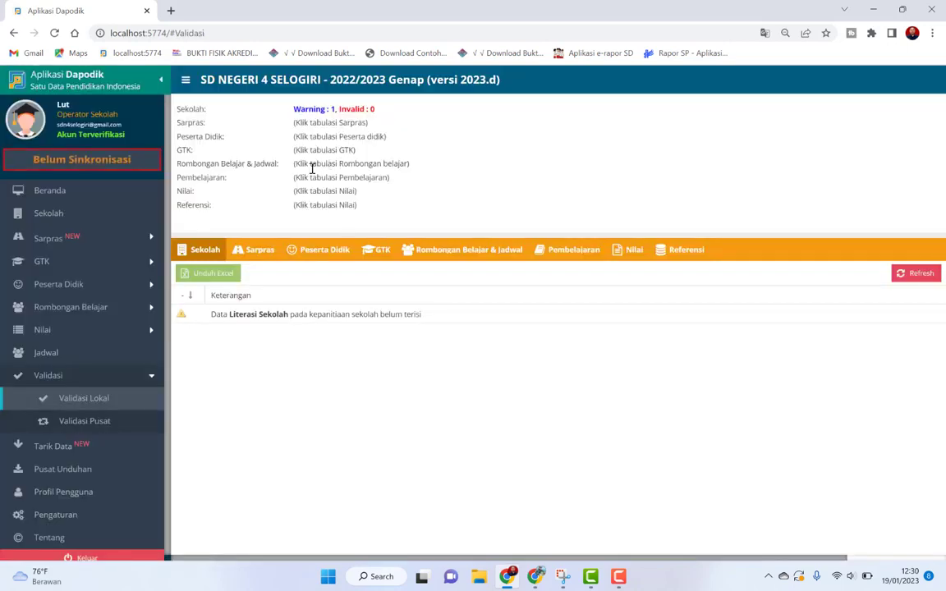